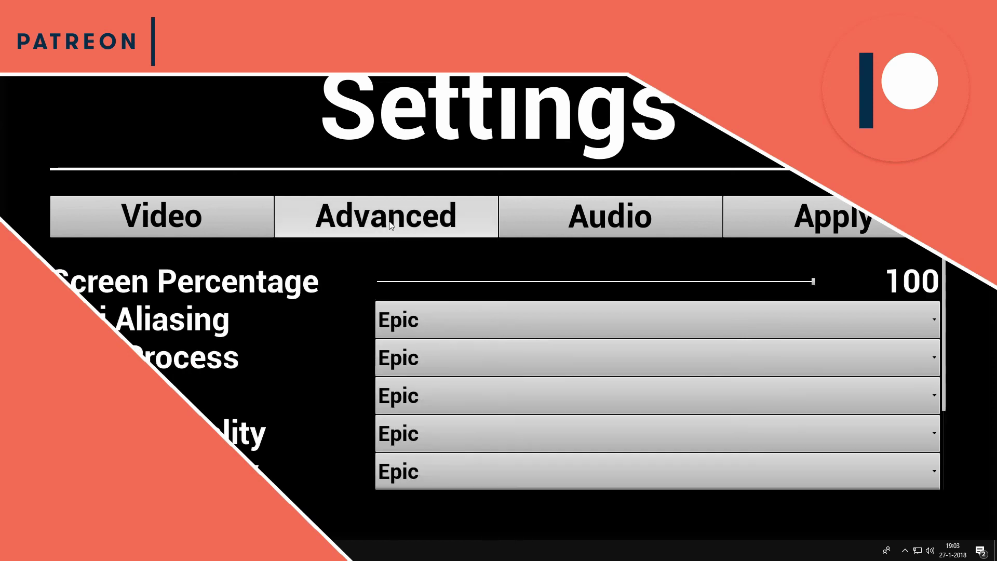
left_click(497, 320)
left_click(459, 400)
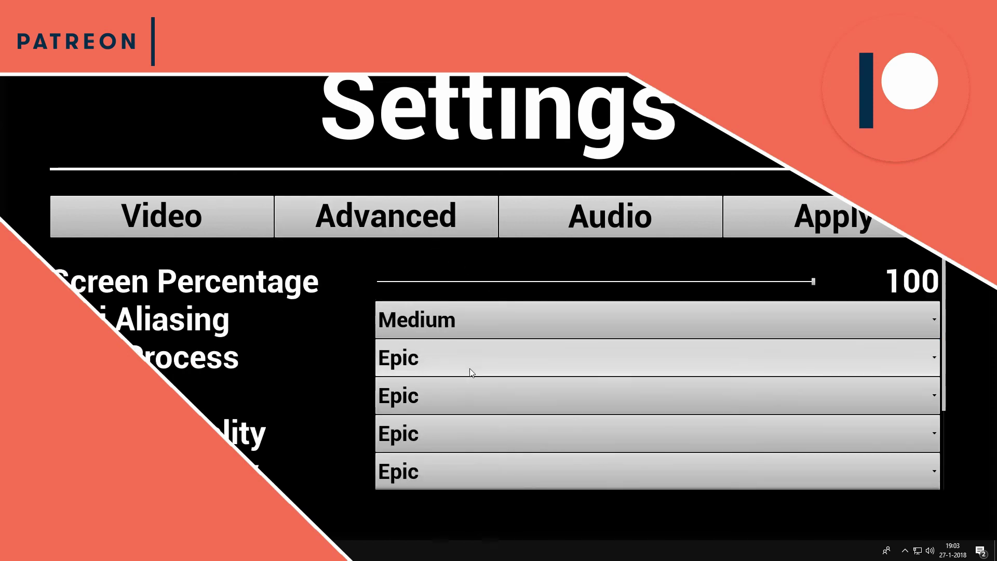
scroll(471, 373, "down", 2)
scroll(469, 373, "down", 1)
left_click(476, 356)
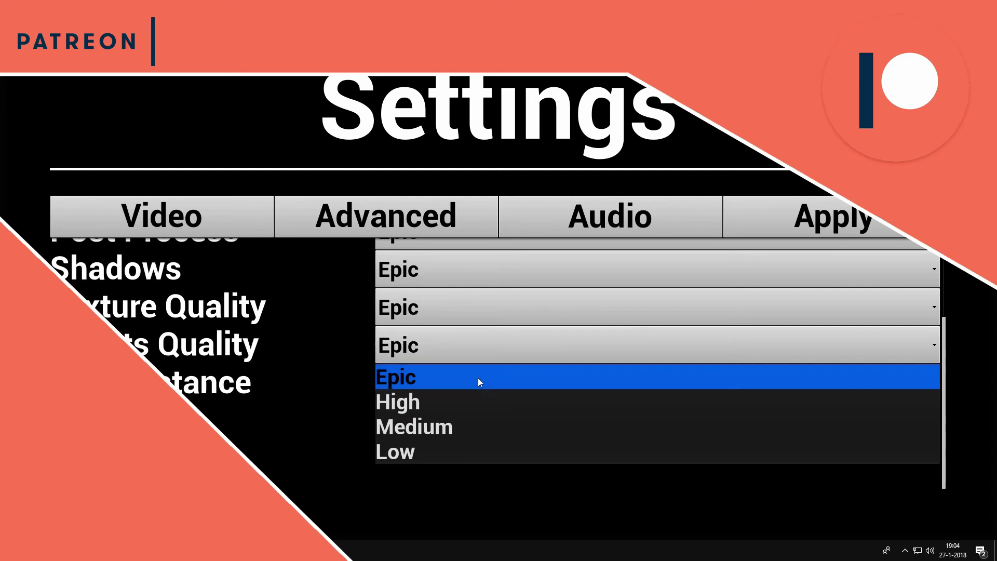
left_click(463, 425)
left_click(449, 410)
left_click(442, 392)
left_click(610, 216)
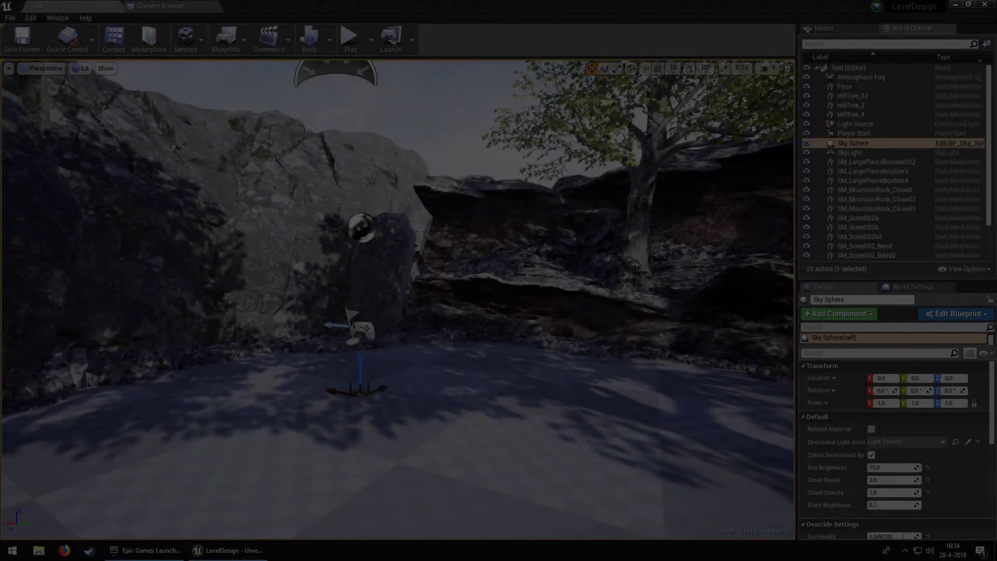
Find the Exponential Height Fog actor by searching for "expon" and place it on the level's floor.
right_click_drag(397, 300, 496, 285)
key("s")
key("w")
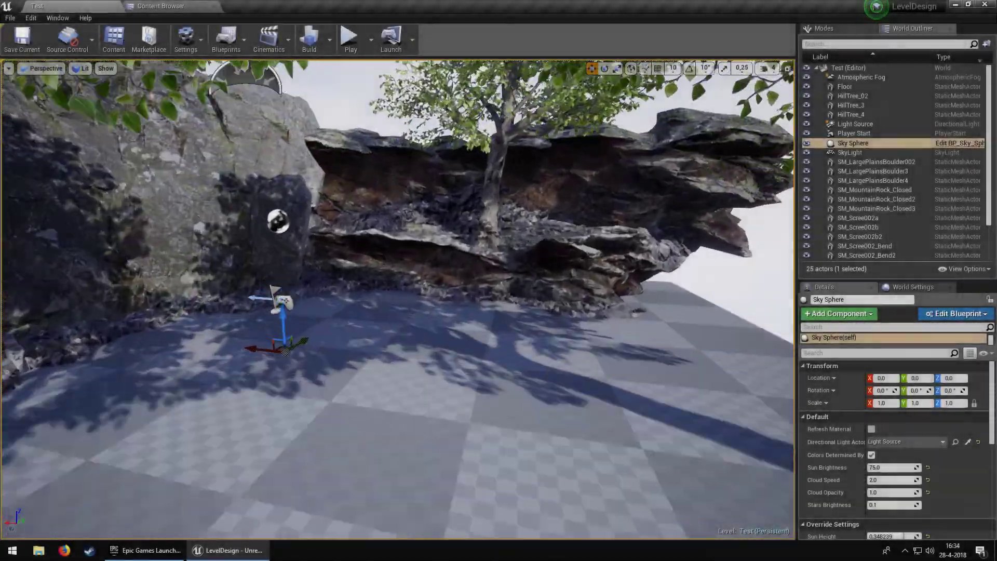
key("s")
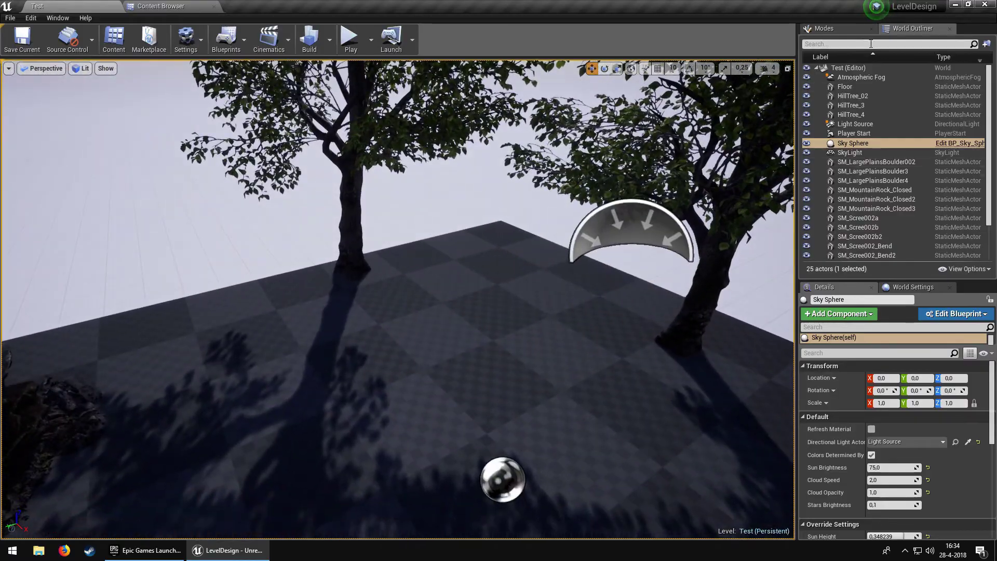
left_click(834, 29)
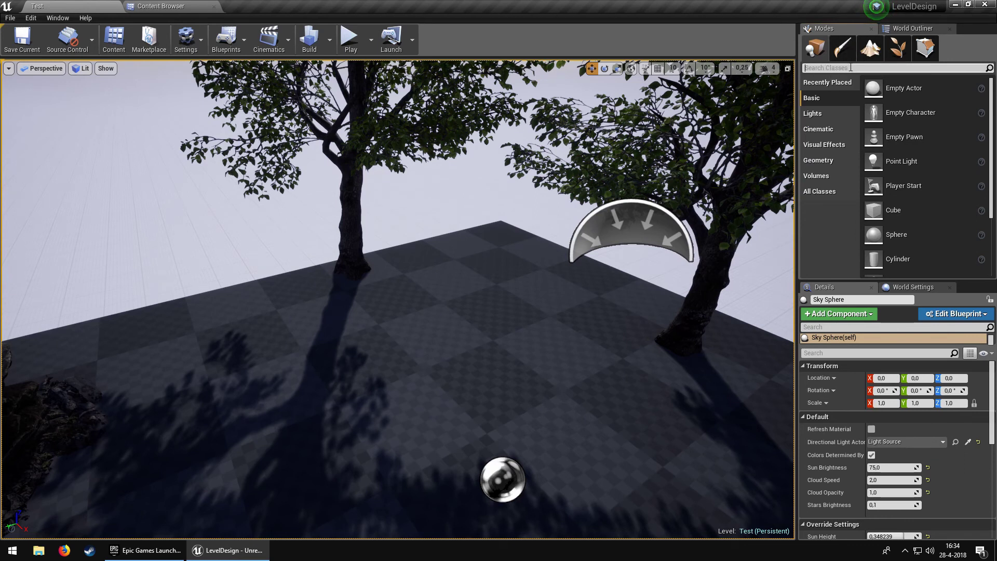
left_click(850, 68)
type("expon")
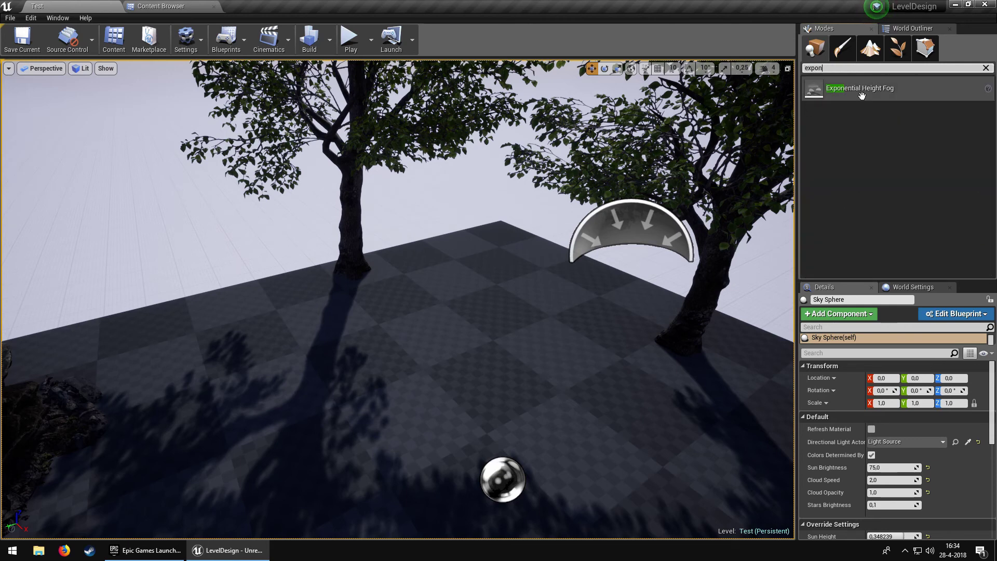
left_click_drag(861, 95, 445, 372)
Set the Fog Density of the exponential height fog to 0.5.
mouse_move(445, 372)
right_mouse_down()
mouse_move(332, 343)
mouse_move(171, 322)
mouse_move(358, 348)
mouse_move(437, 378)
right_mouse_up()
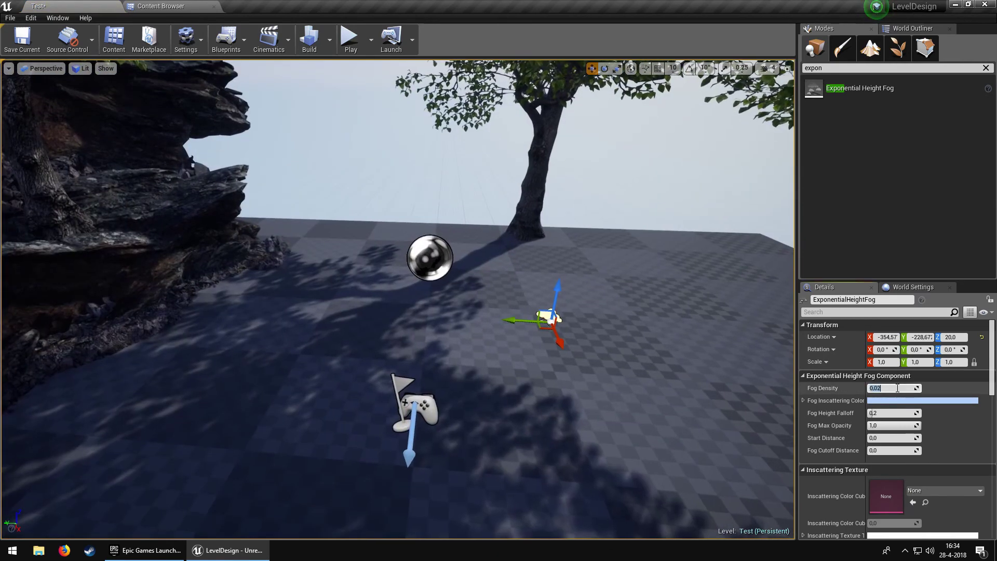
left_click(897, 388)
type(".5")
key("Return")
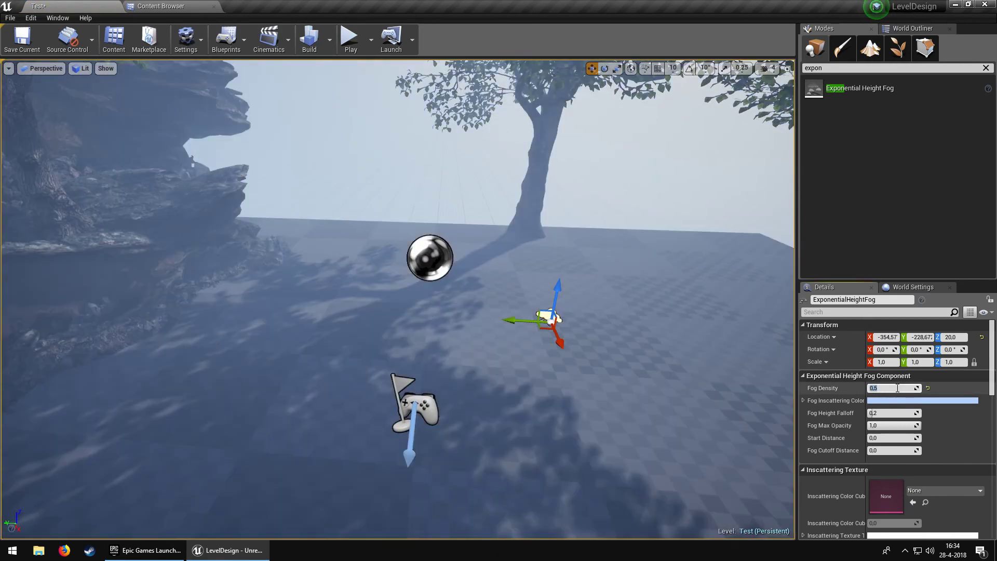
Enable Volumetric Fog on the exponential height fog and check the effect around the trees and rocks.
right_click_drag(519, 311, 530, 446)
key("w")
key("w")
key("s")
mouse_move(407, 280)
right_mouse_down()
mouse_move(415, 259)
mouse_move(413, 291)
right_mouse_up()
scroll(895, 390, "down", 7)
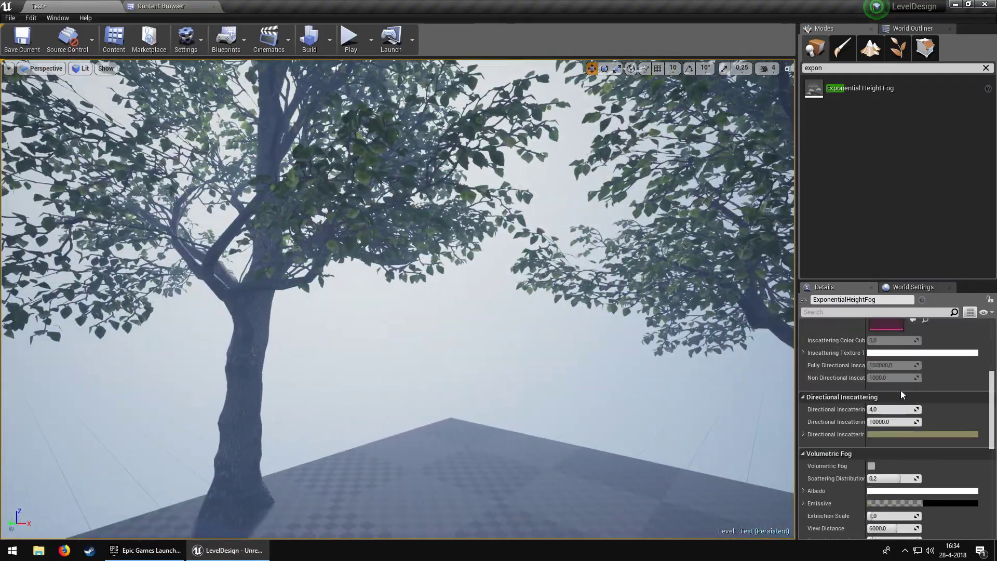
scroll(900, 391, "down", 3)
left_click(871, 416)
right_click_drag(597, 332, 718, 332)
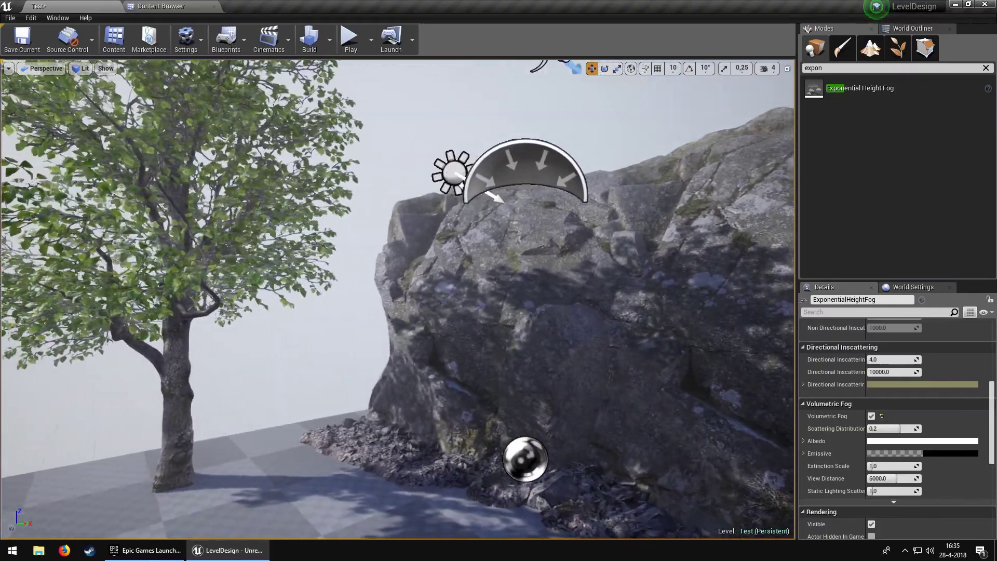
right_click_drag(467, 312, 364, 259)
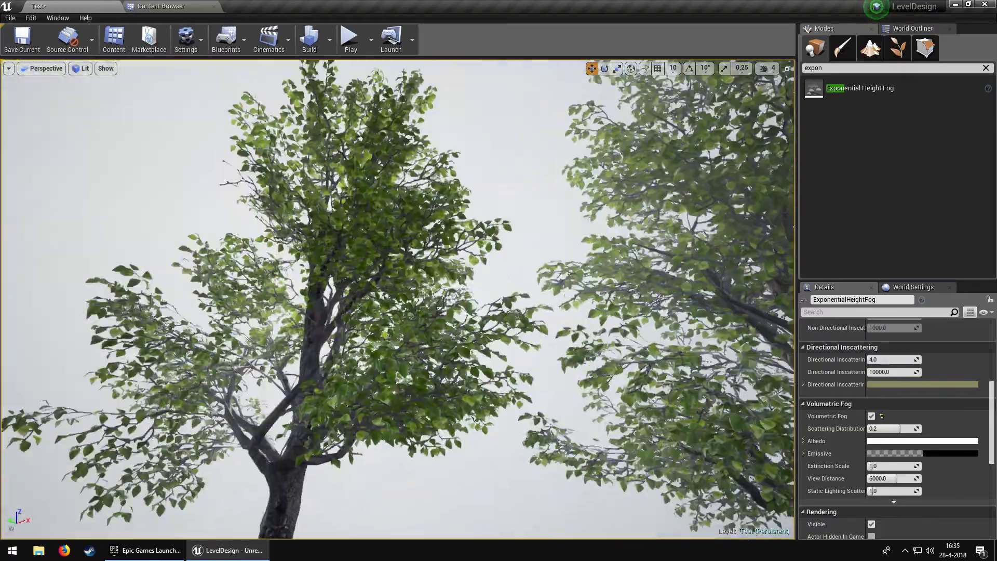
mouse_move(423, 265)
right_mouse_down()
mouse_move(400, 266)
mouse_move(413, 265)
right_mouse_up()
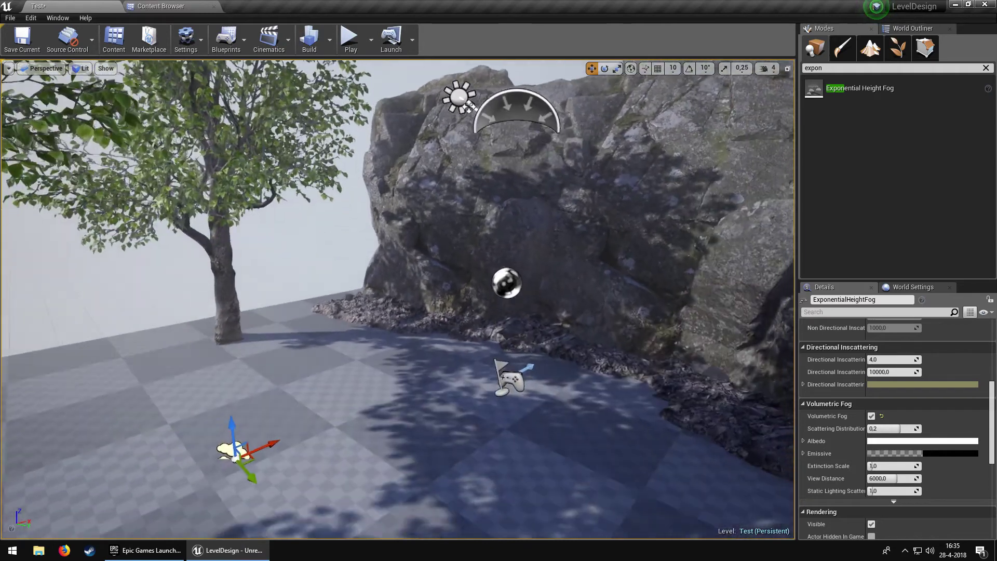
Set the Intensity of the Light Source directional light to 15 and inspect the light rays near the rocks.
key("w")
right_click_drag(593, 316, 593, 316)
left_click(914, 27)
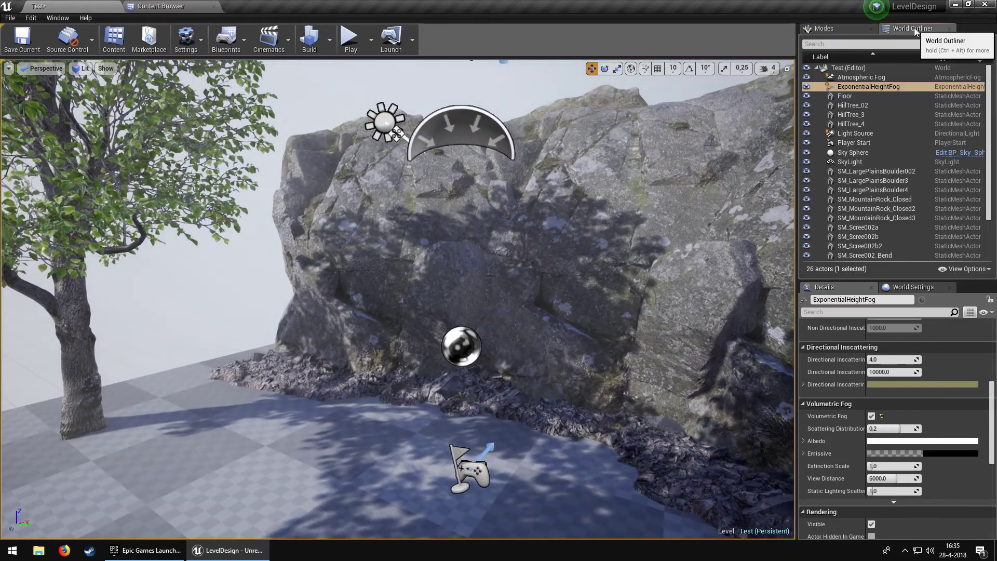
left_click(874, 133)
scroll(907, 431, "up", 5)
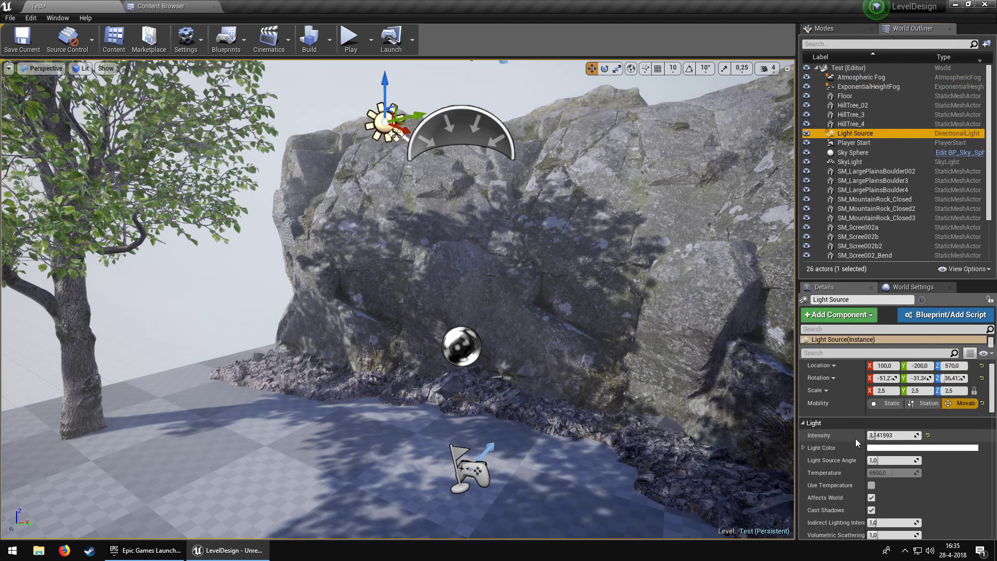
left_click(888, 448)
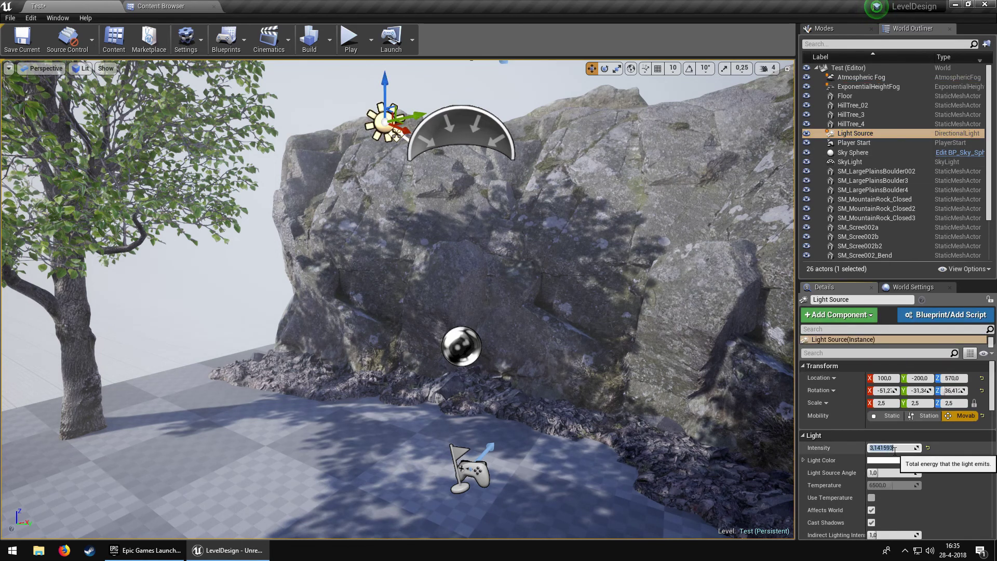
right_click_drag(670, 387, 838, 352)
key("w")
key("w")
mouse_move(790, 431)
right_mouse_down()
mouse_move(781, 436)
mouse_move(790, 431)
right_mouse_up()
key("s")
scroll(918, 439, "down", 3)
scroll(919, 439, "down", 4)
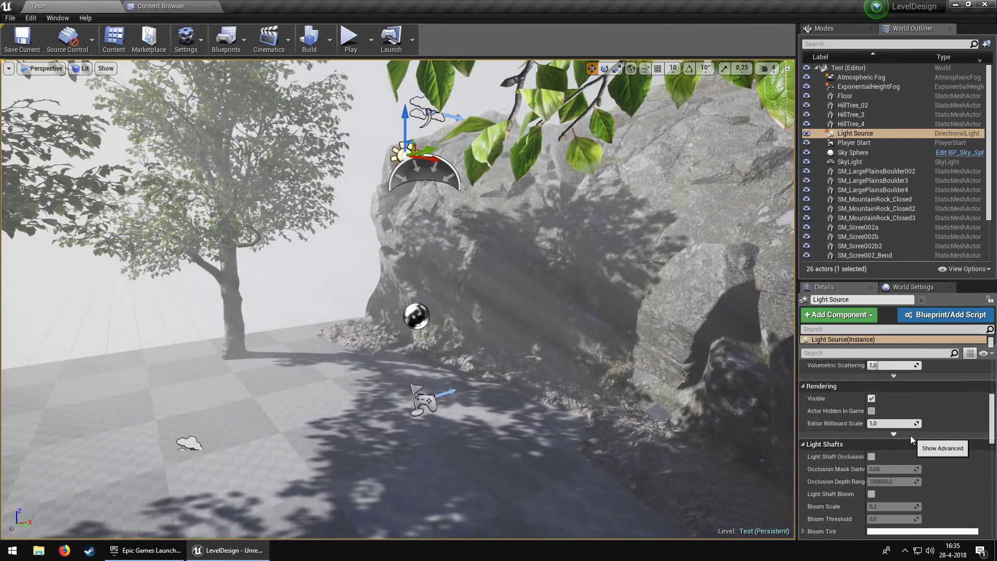
scroll(909, 439, "up", 2)
scroll(907, 442, "down", 10)
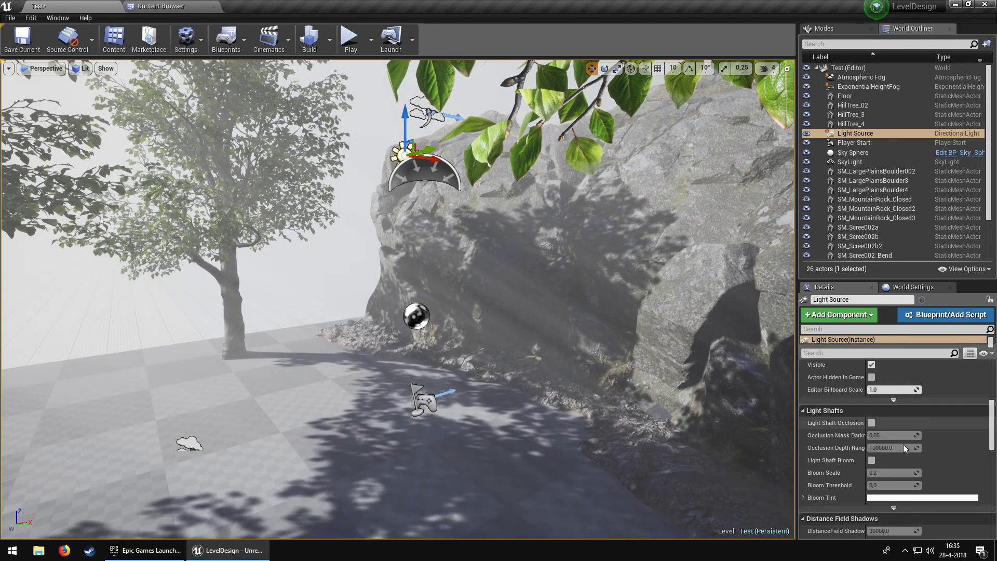
scroll(902, 444, "down", 10)
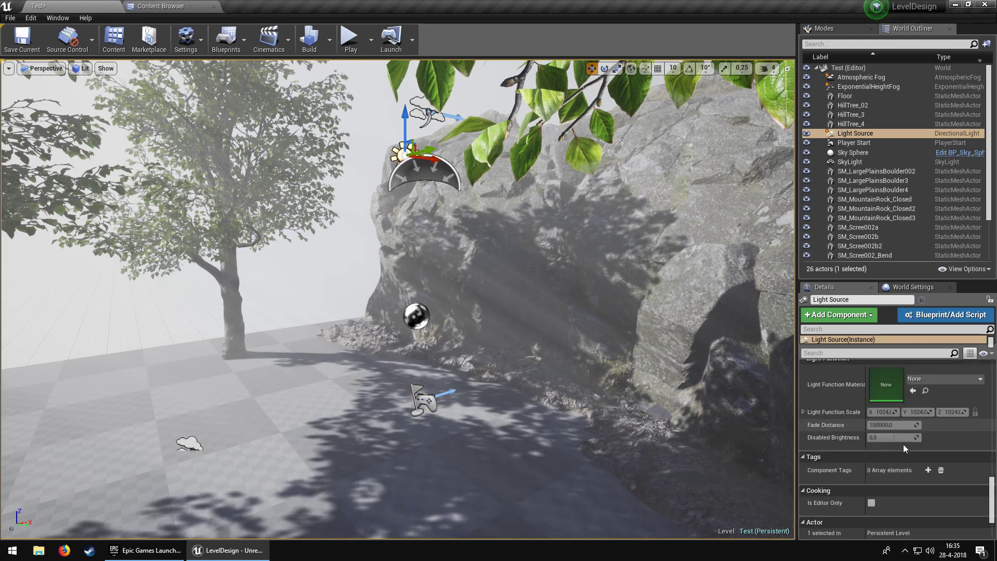
Try adjusting the Extinction Scale and Scattering Distribution of the volumetric fog, undoing the Extinction Scale edit.
left_click(854, 86)
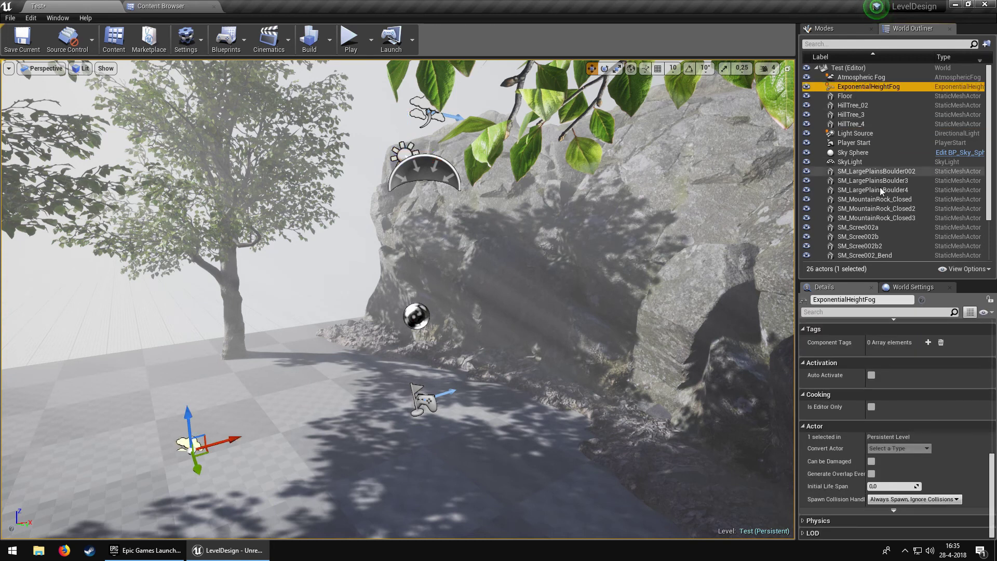
scroll(901, 371, "down", 5)
scroll(912, 419, "up", 3)
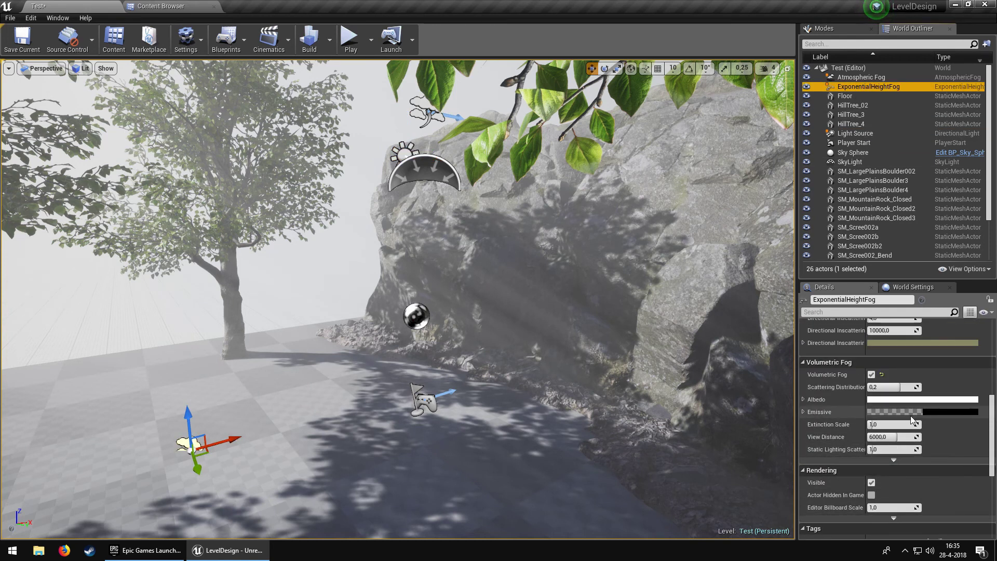
left_click_drag(896, 424, 874, 424)
right_click_drag(589, 316, 570, 324)
key("ctrl+z")
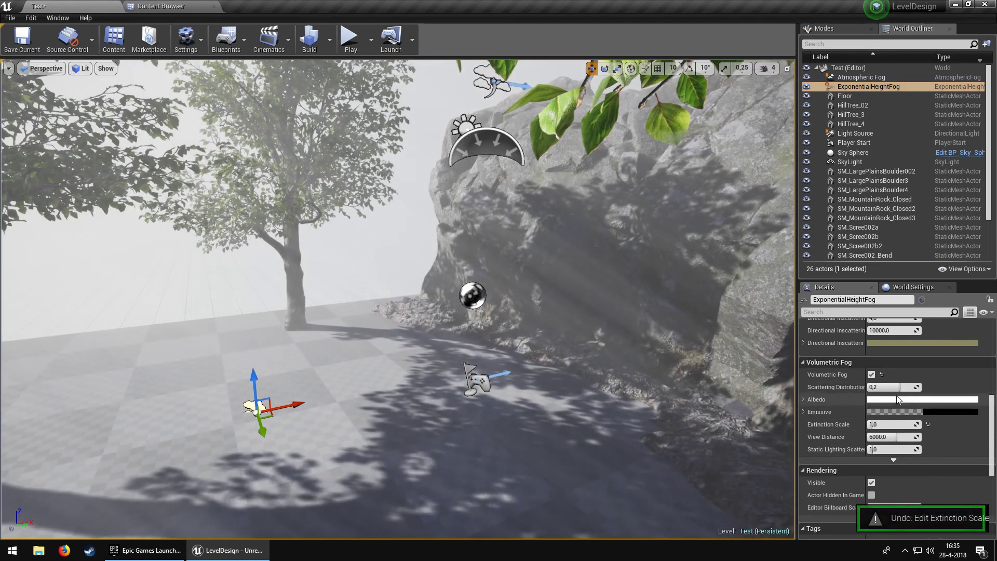
mouse_move(891, 389)
left_mouse_down()
mouse_move(874, 388)
mouse_move(893, 388)
left_mouse_up()
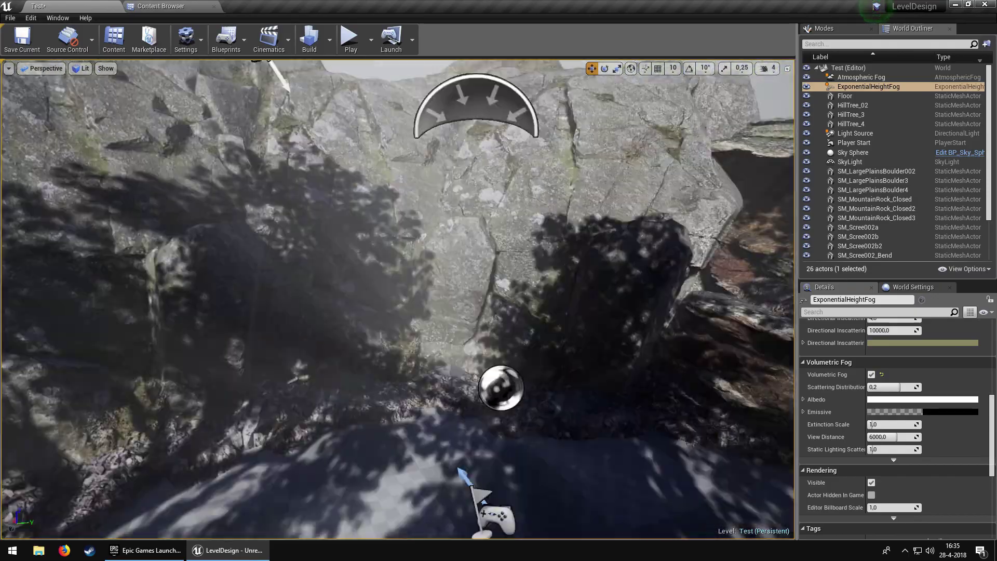
right_click_drag(561, 341, 726, 341)
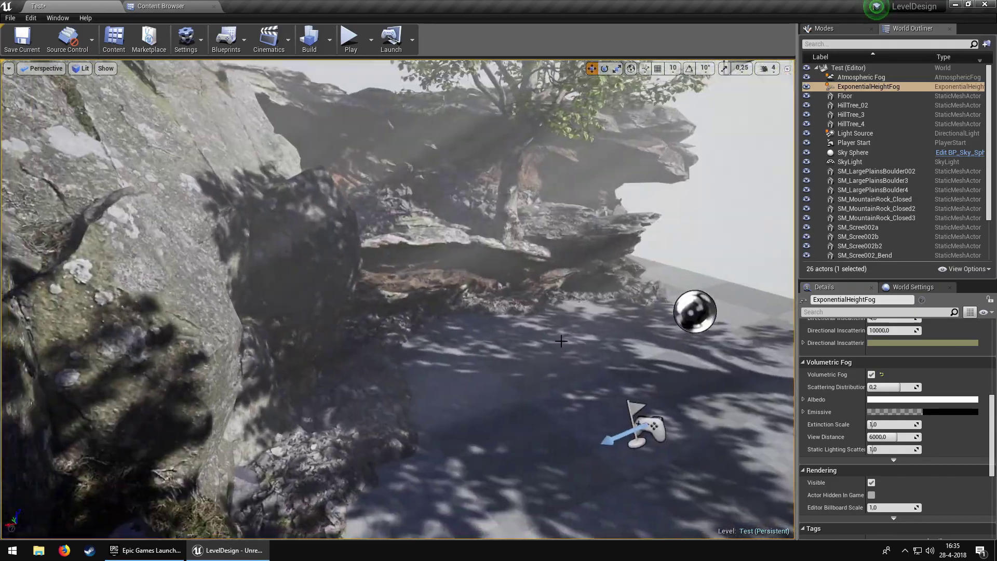
Enable Light Shaft Bloom on the Light Source and view the shafts through the tree.
scroll(862, 400, "up", 15)
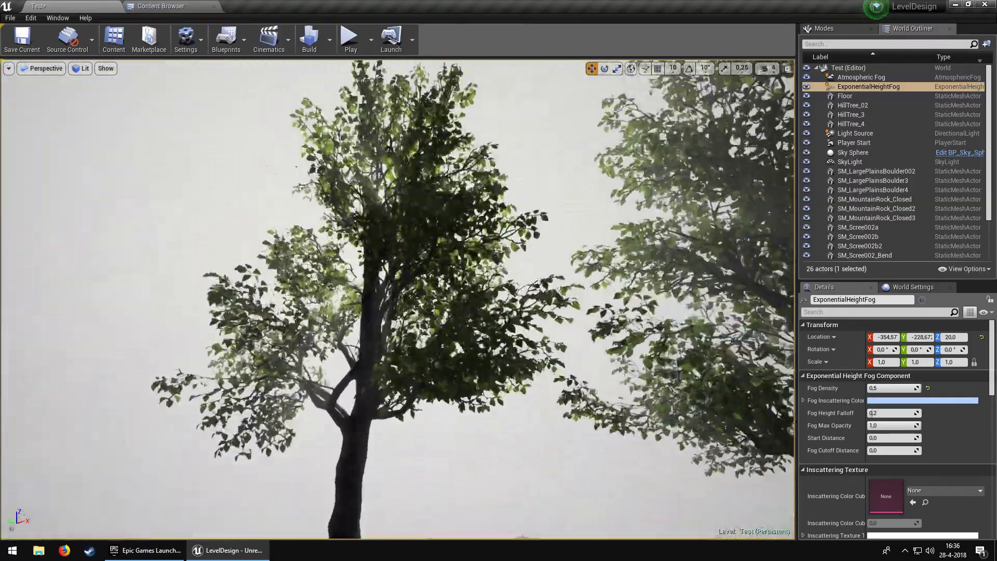
right_click_drag(398, 299, 417, 418)
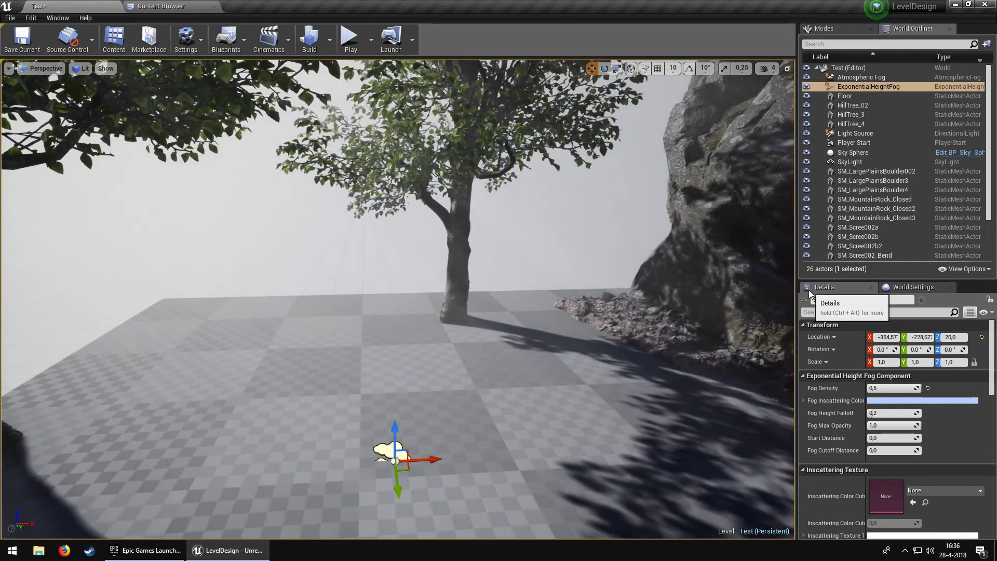
left_click(883, 127)
left_click(878, 133)
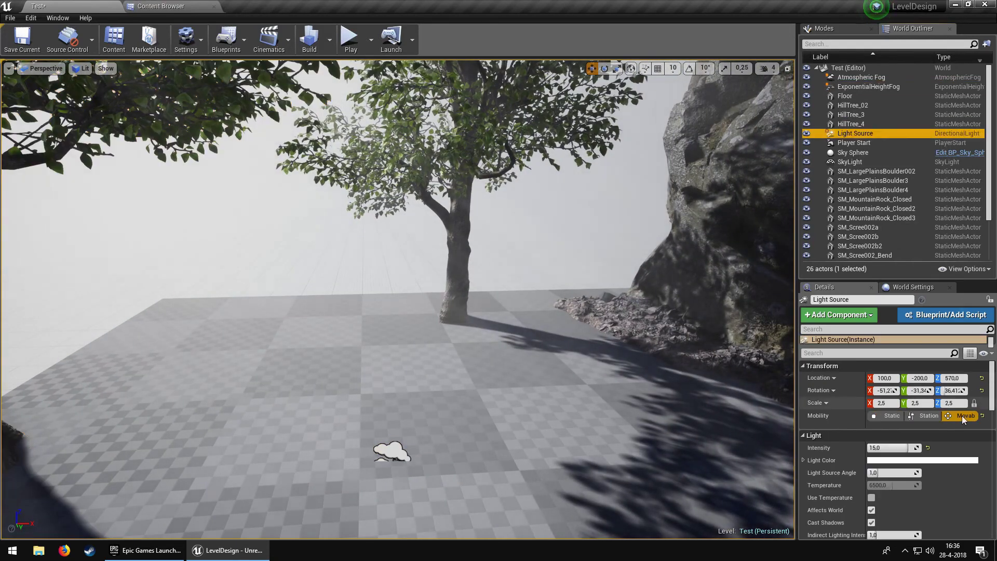
scroll(950, 417, "down", 4)
scroll(924, 431, "down", 4)
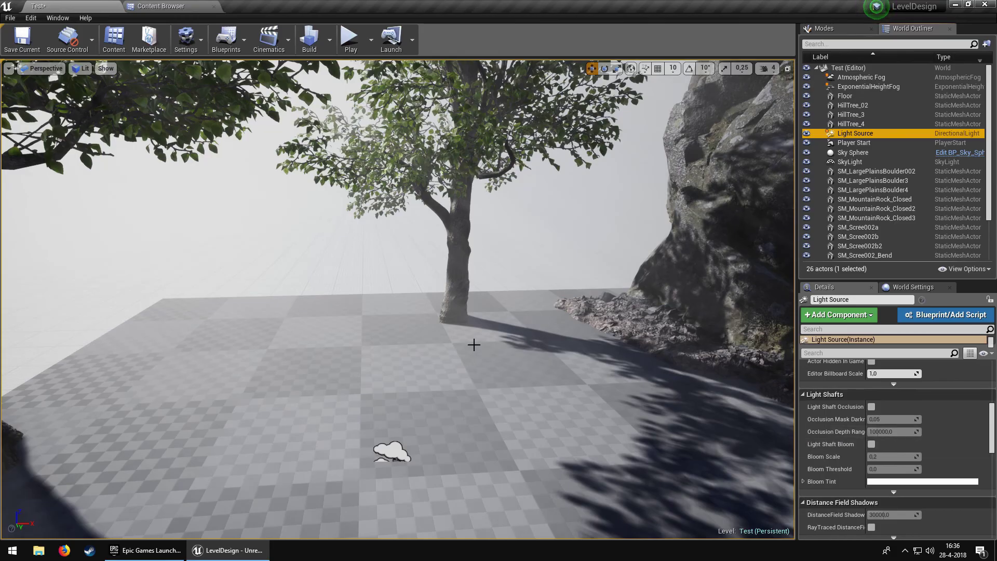
right_click_drag(474, 340, 451, 283)
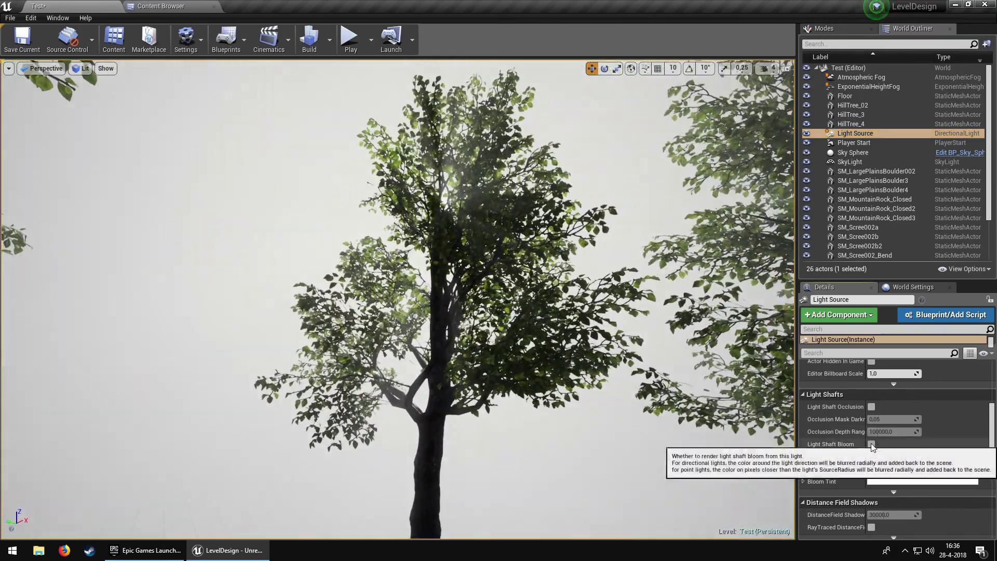
left_click(871, 445)
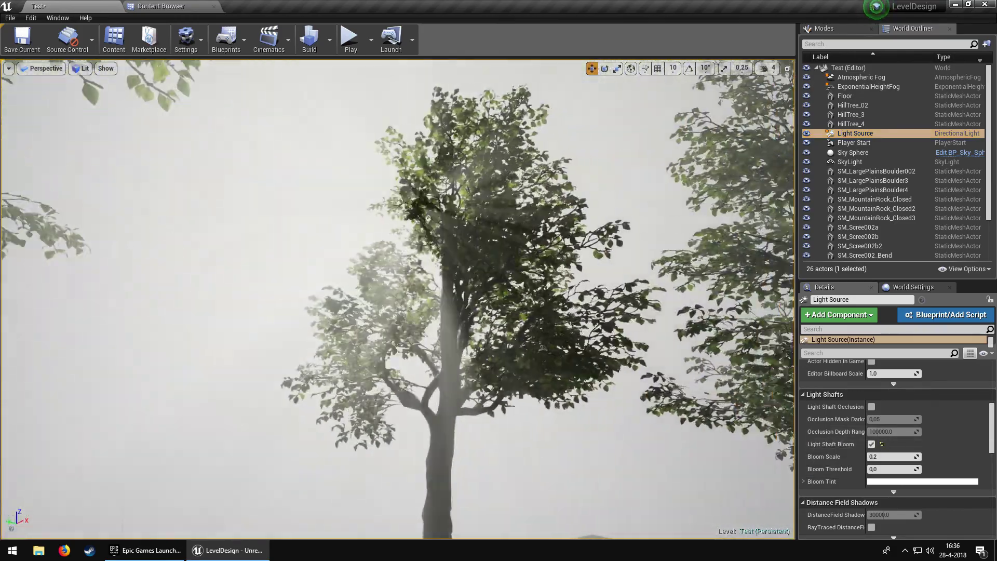
key("d")
right_click_drag(415, 291, 425, 291)
key("a")
Set the Light Source's Light Color to a pale warm orange, sRGB hex FFE8DAFF.
scroll(965, 443, "up", 3)
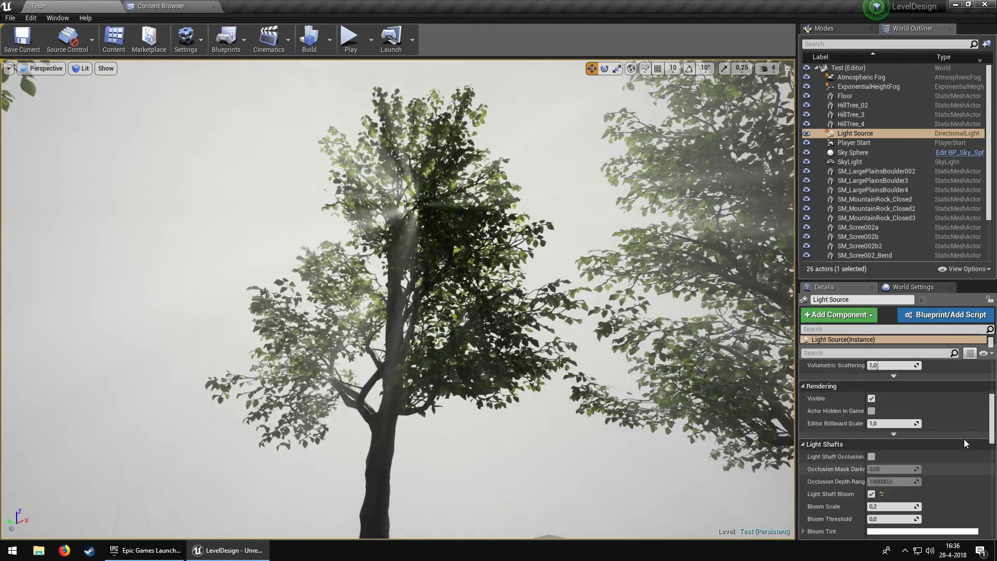
scroll(964, 441, "up", 3)
left_click(934, 427)
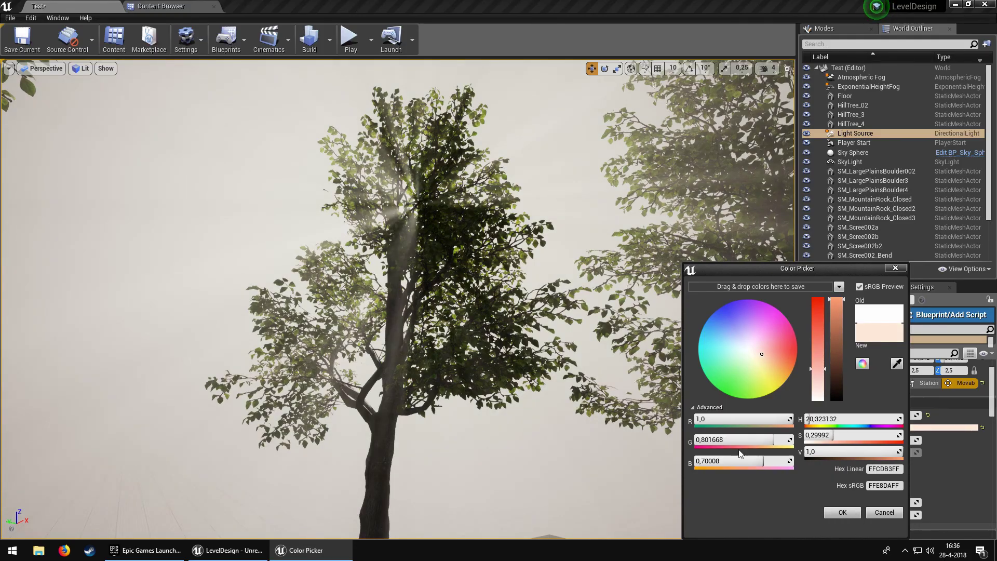
left_click(847, 511)
Set the Bloom Tint of the Light Source's light shafts to a pale yellow, sRGB hex FFF0C3FF.
right_click_drag(467, 312, 625, 378)
key("a")
key("d")
key("s")
key("w")
right_click_drag(436, 340, 446, 340)
scroll(888, 465, "down", 10)
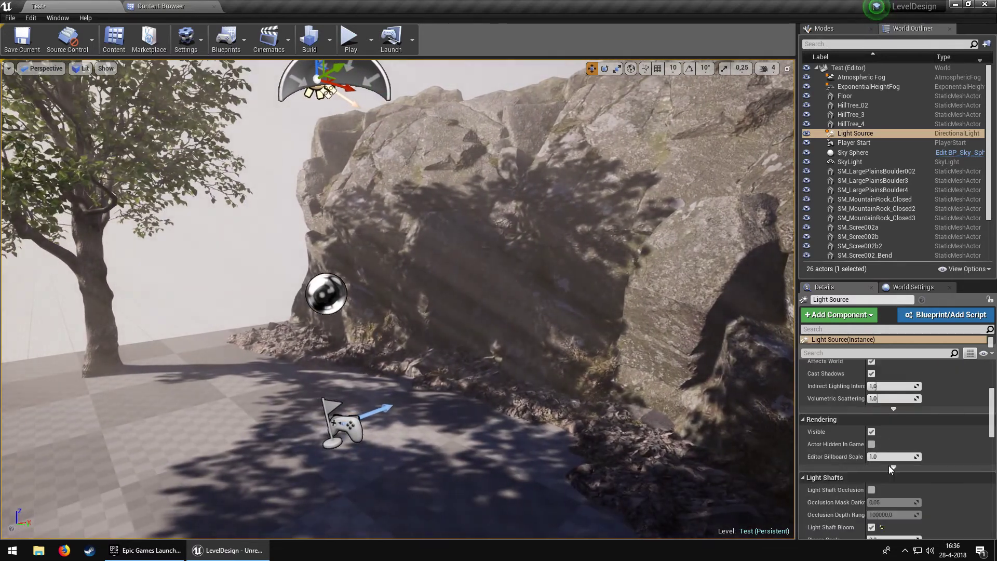
scroll(888, 465, "down", 3)
left_click(876, 431)
left_click(735, 360)
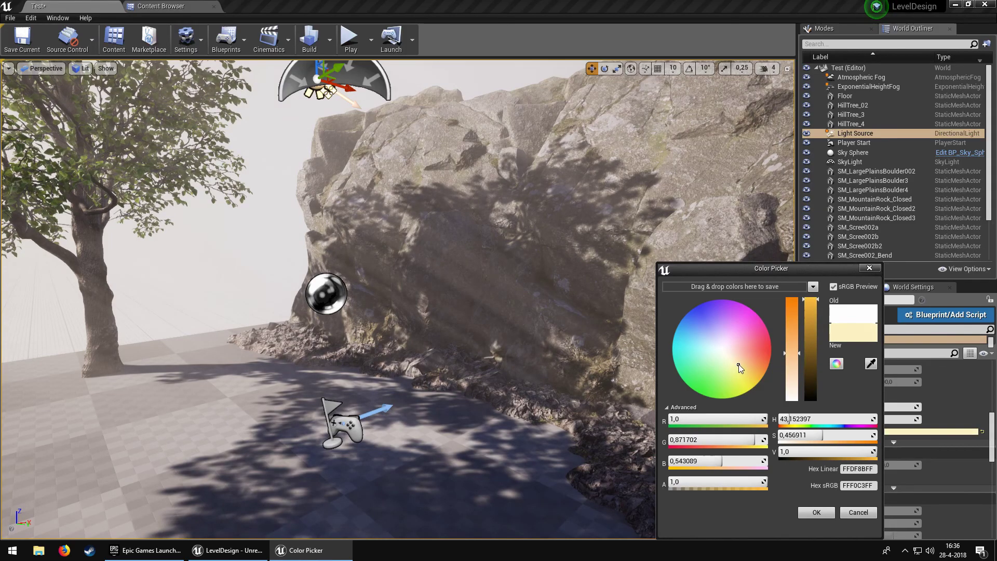
left_click(815, 511)
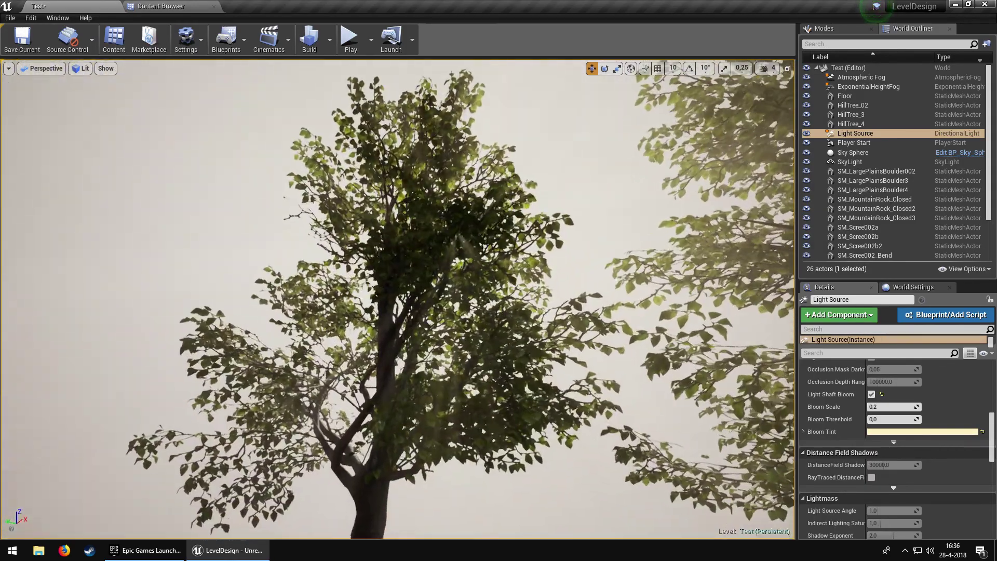
Set the ExponentialHeightFog's Fog Inscattering Color to a pale orange, sRGB hex FFD9B4FF.
right_click_drag(397, 298, 467, 358)
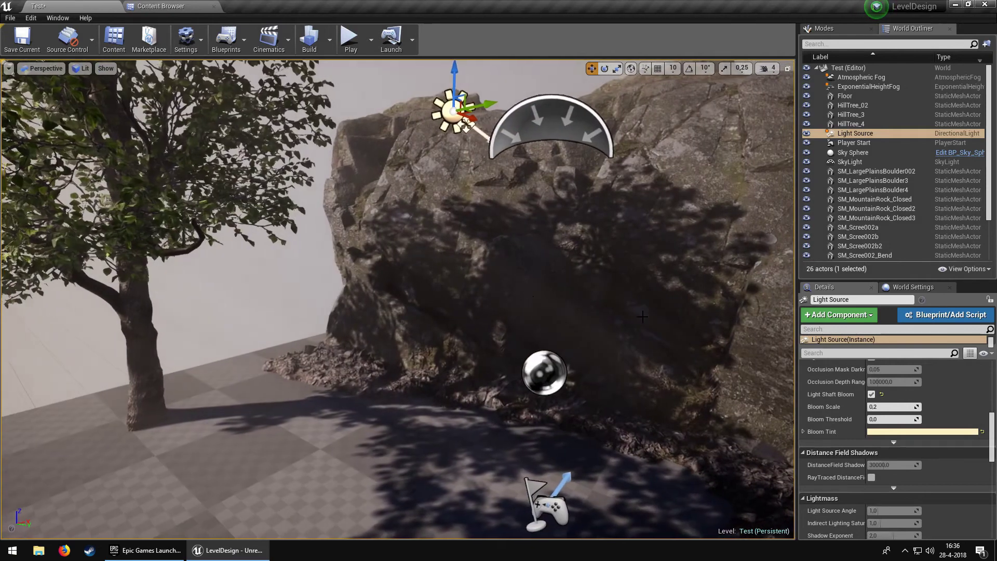
scroll(896, 423, "up", 7)
scroll(896, 423, "up", 5)
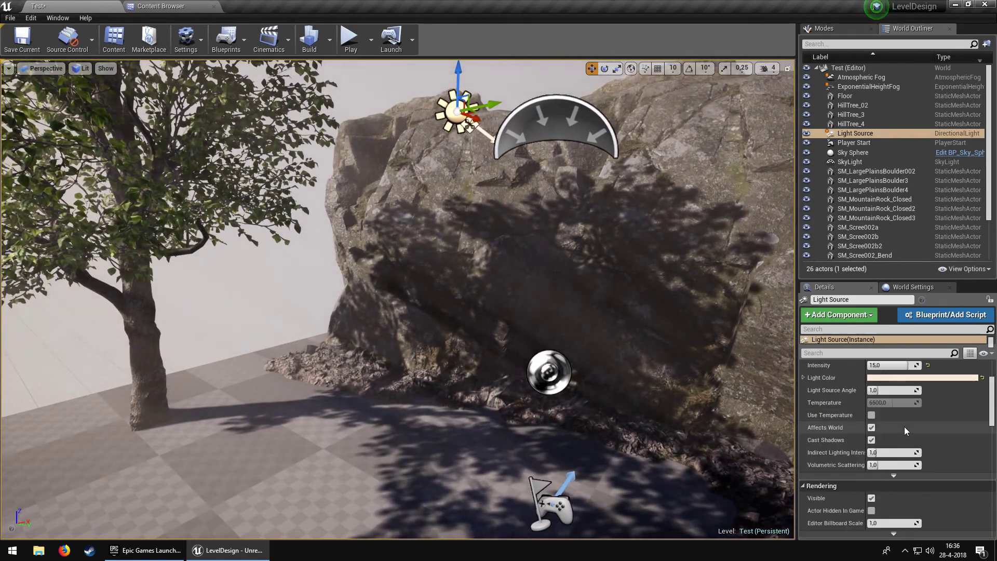
left_click(861, 85)
scroll(932, 371, "down", 10)
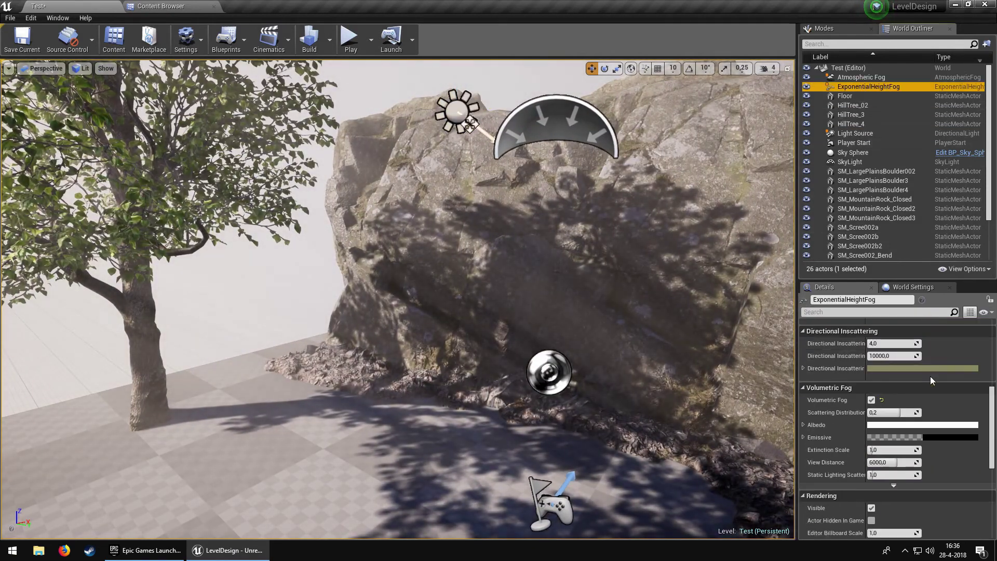
scroll(931, 380, "down", 5)
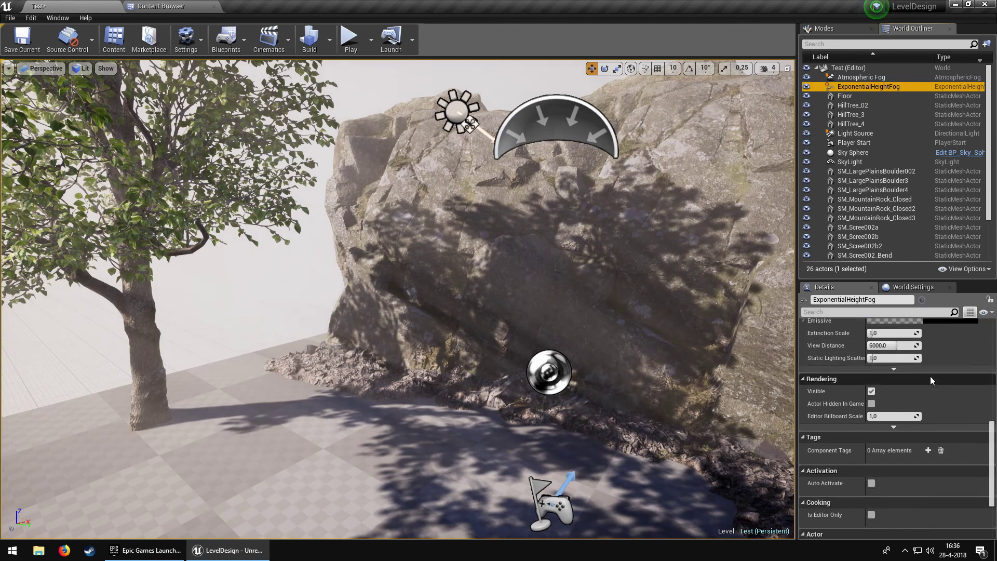
scroll(930, 376, "up", 15)
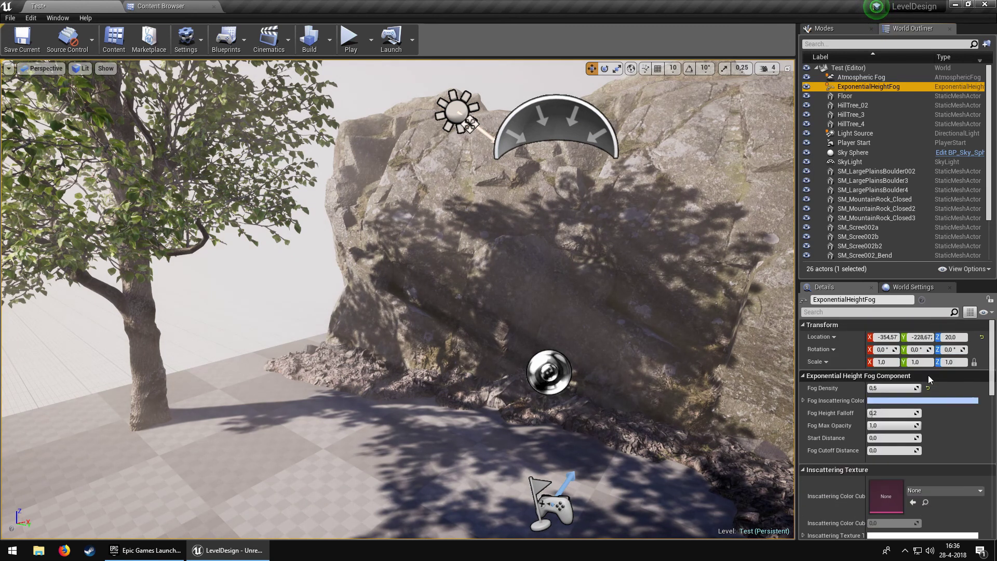
scroll(928, 375, "down", 2)
left_click(884, 368)
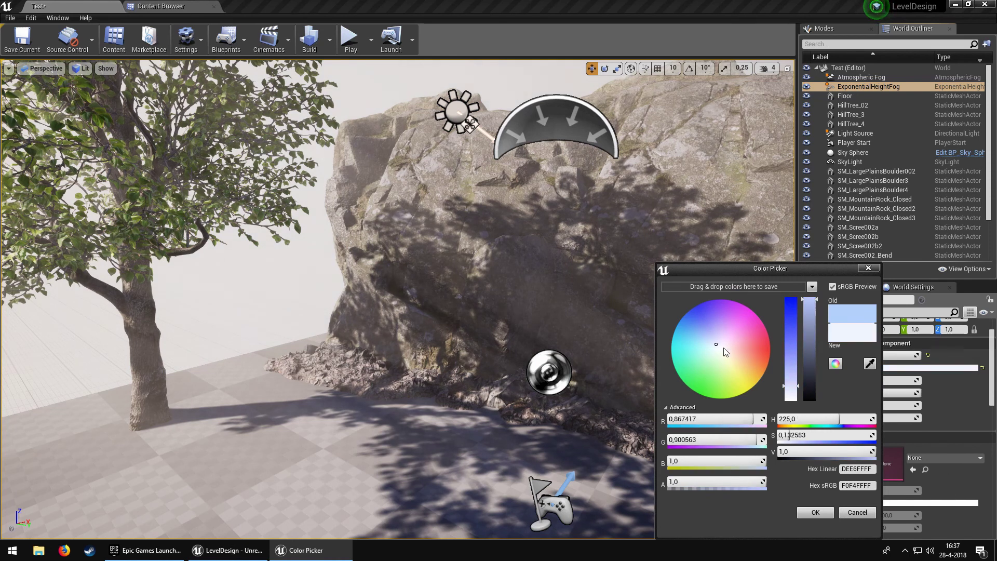
left_click_drag(747, 367, 746, 361)
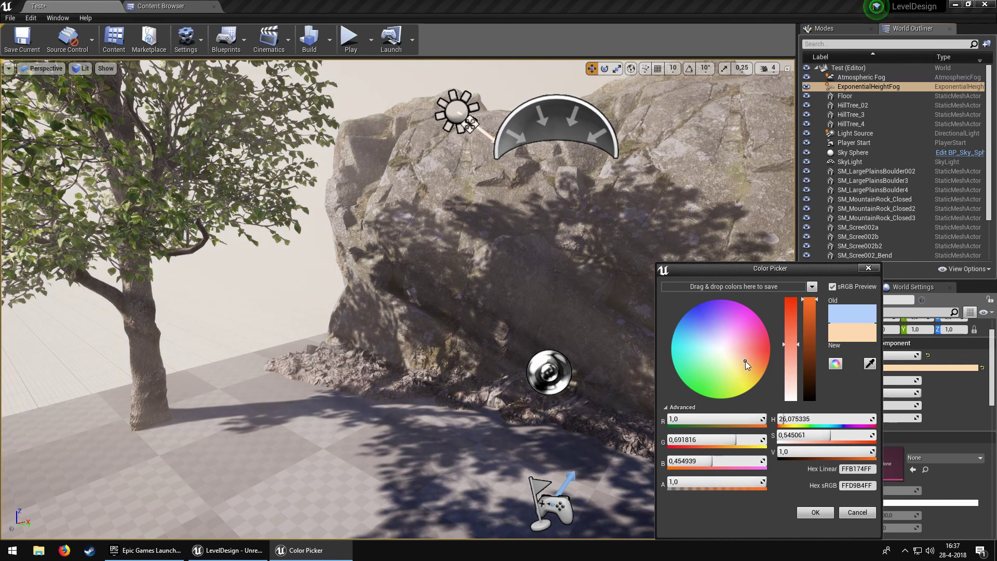
left_click(815, 511)
View the tinted fog around the trees and undo the Fog Inscattering Color change.
right_click_drag(691, 426, 628, 384)
right_click_drag(457, 290, 234, 322)
key("ctrl+z")
right_click_drag(398, 299, 586, 263)
left_click(159, 6)
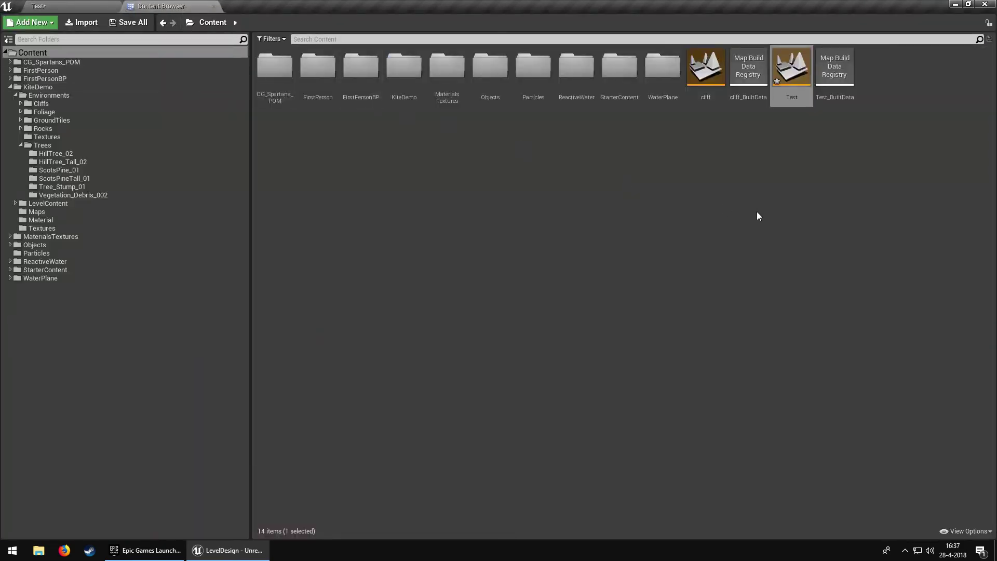
left_click(50, 5)
Try Light Shaft Occlusion on the Light Source, view the shafts through the tree, and turn it off again.
right_click_drag(364, 234, 285, 239)
scroll(826, 356, "down", 5)
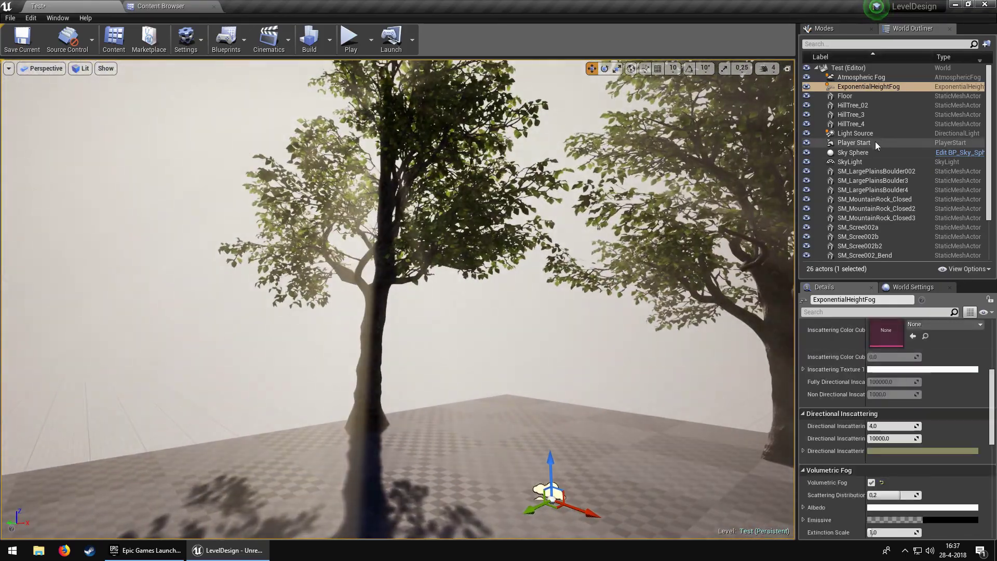
left_click(862, 133)
scroll(893, 389, "down", 5)
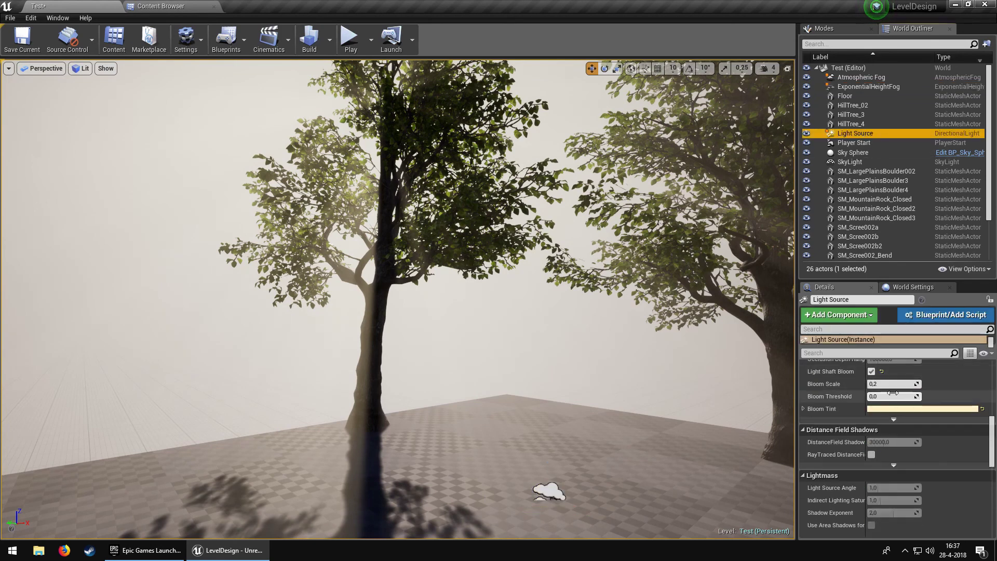
left_click(873, 400)
right_click_drag(519, 291, 506, 254)
key("a")
key("a")
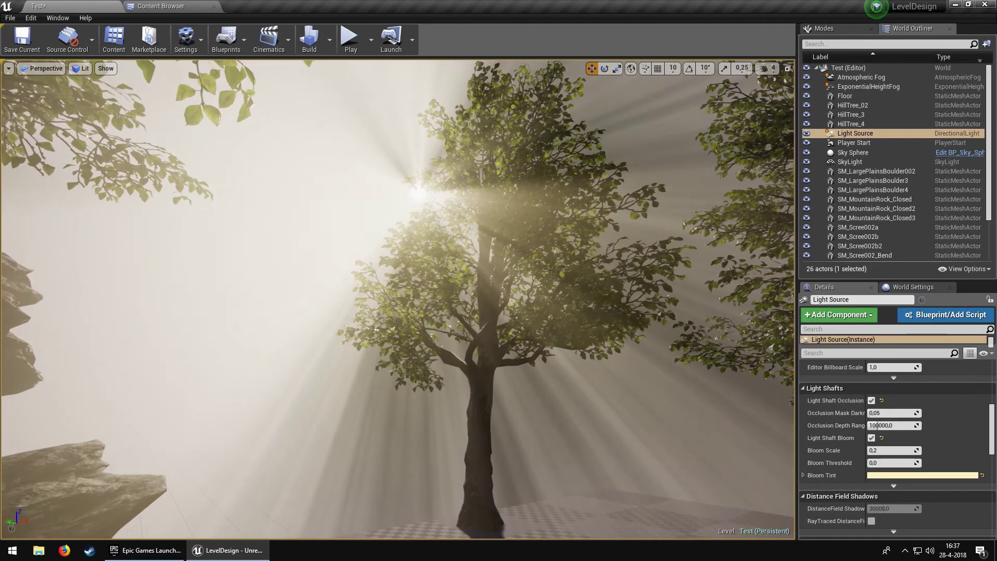
key("d")
mouse_move(387, 275)
right_mouse_down()
mouse_move(377, 278)
mouse_move(392, 273)
right_mouse_up()
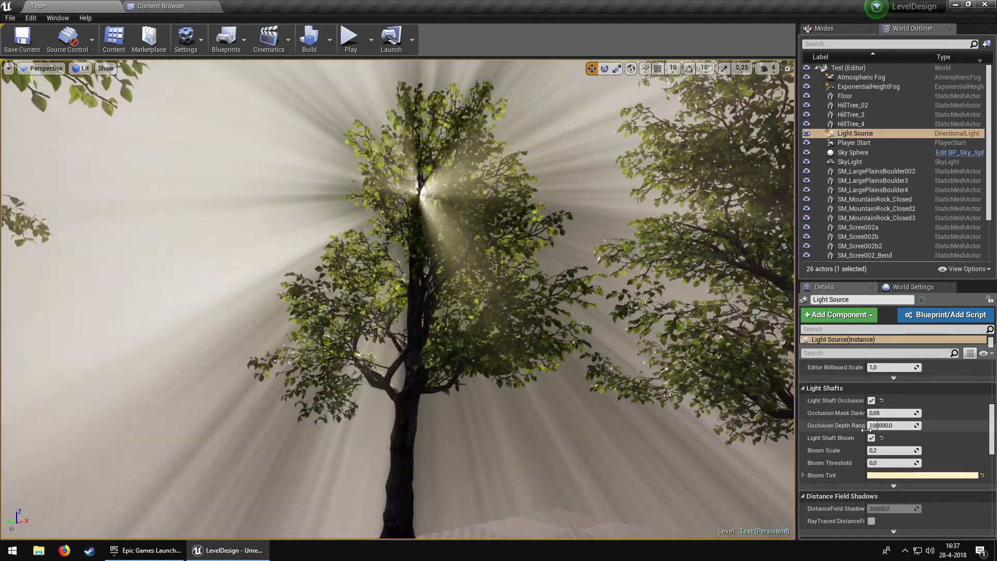
left_click(871, 400)
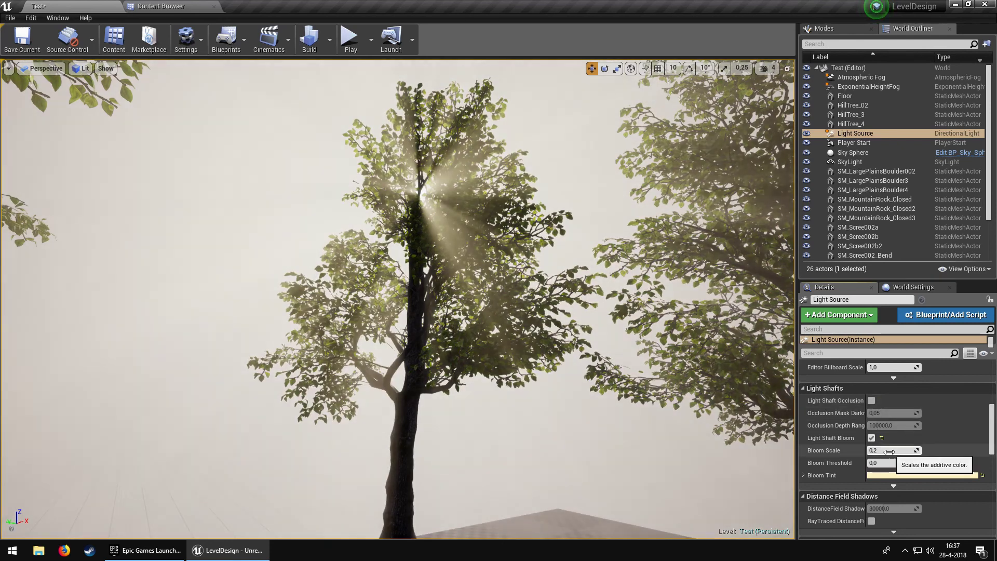
Try a stronger light shaft bloom on the Light Source, then set Bloom Threshold to -4 and Bloom Scale to 0.2.
left_click_drag(871, 450, 890, 463)
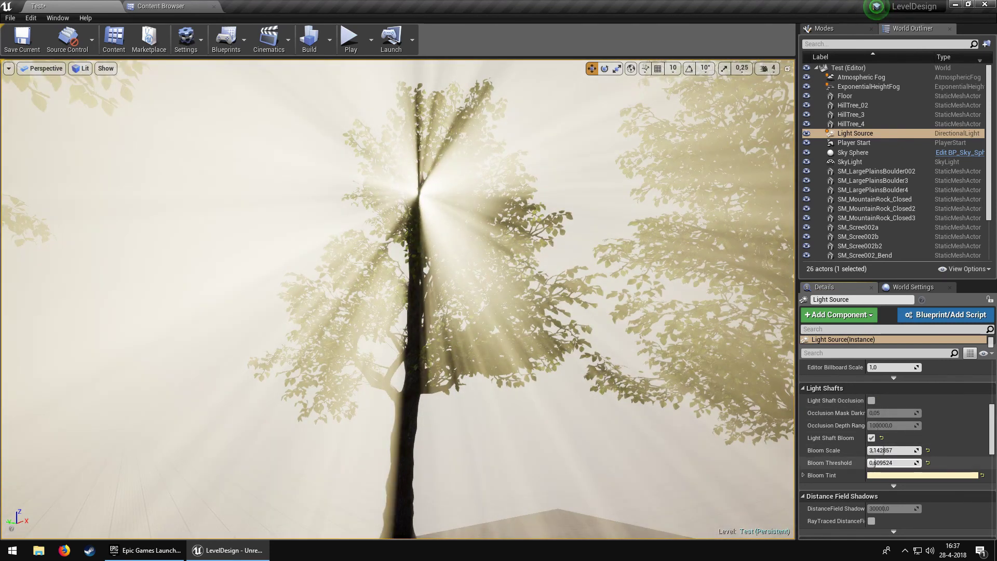
type("-4")
key("Return")
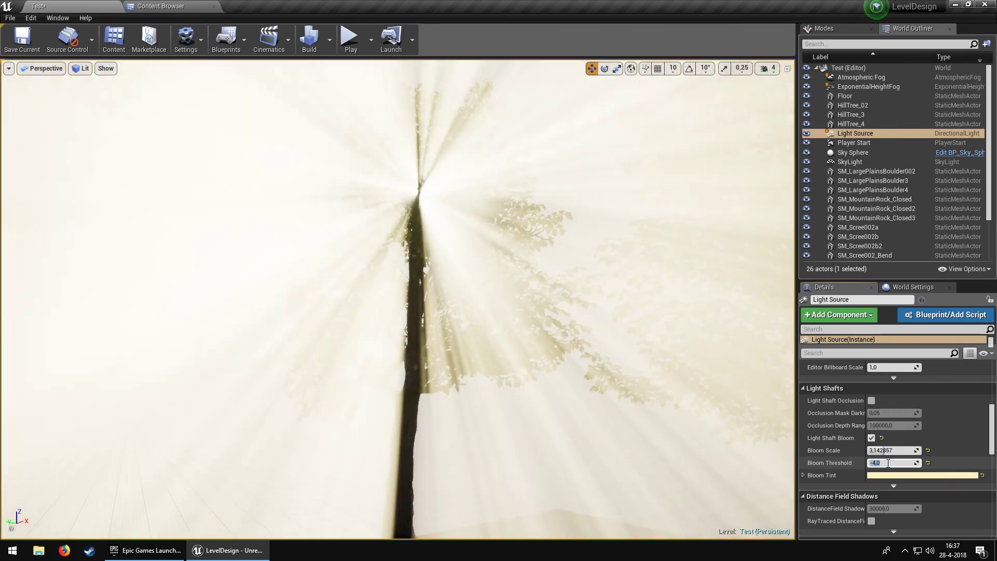
left_click(892, 450)
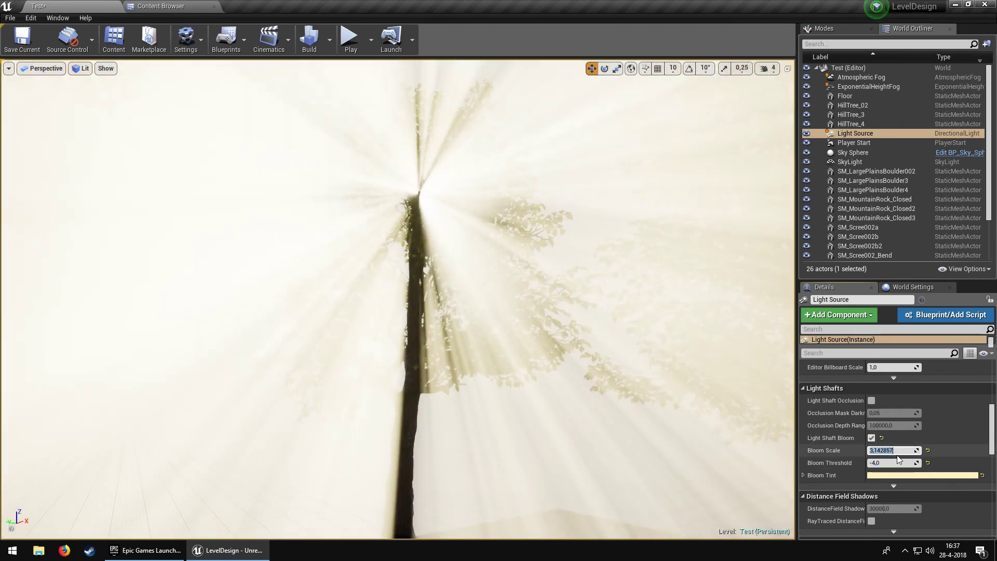
type("0,2")
key("Return")
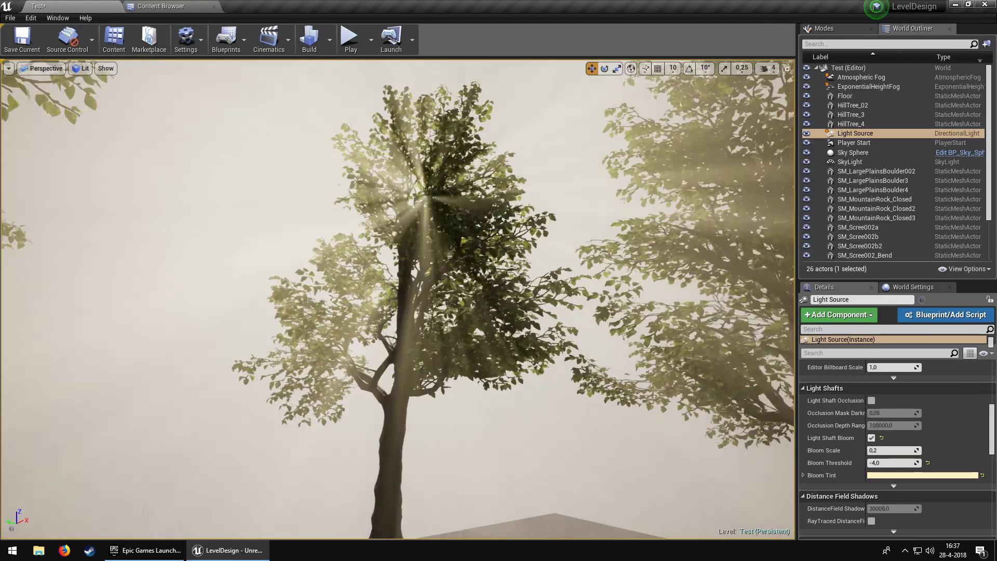
Examine the light shafts between the trees and the lighting on the rock wall from several viewpoints.
key("d")
key("a")
key("s")
key("d")
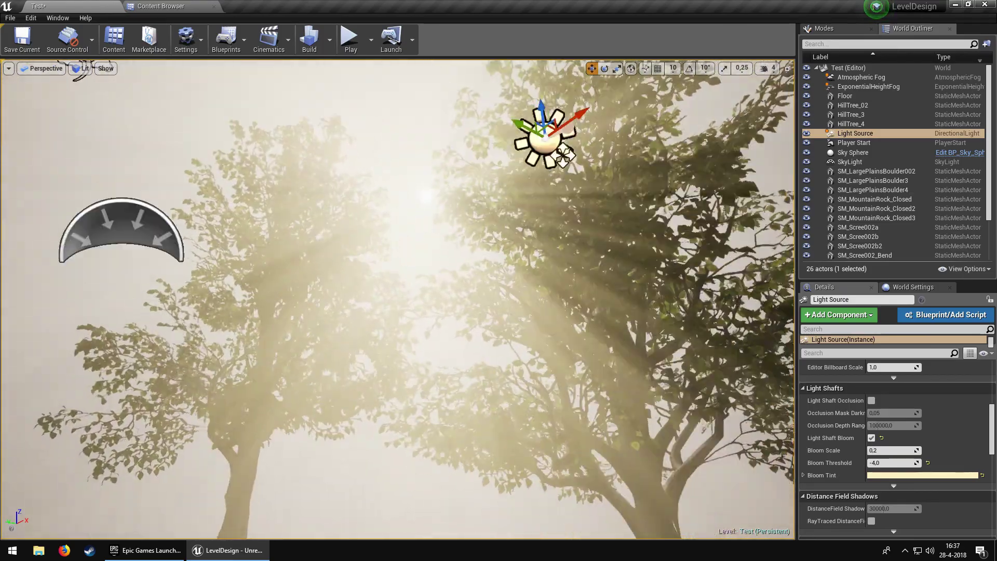
key("q")
key("a")
key("q")
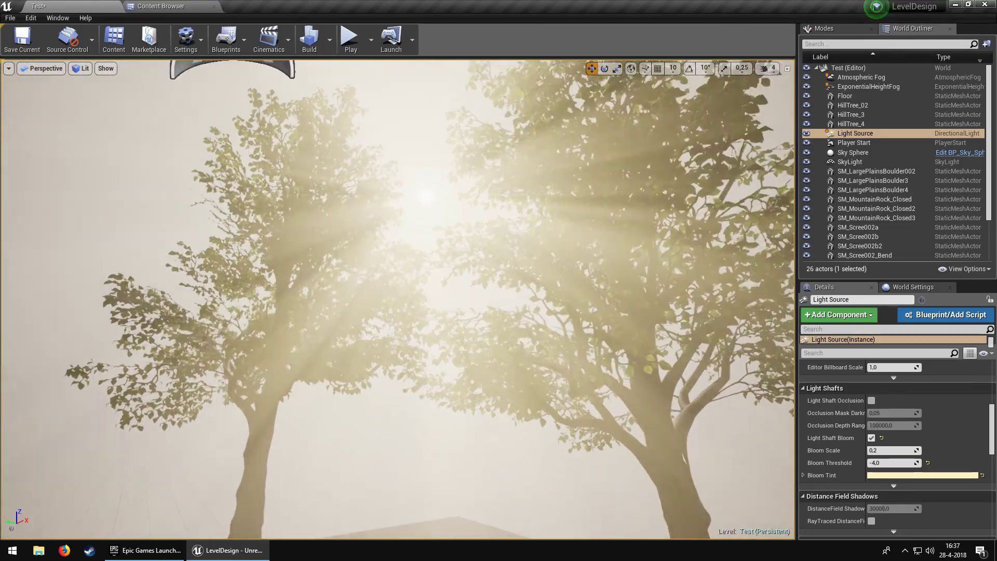
key("e")
right_click_drag(445, 211, 651, 278)
key("a")
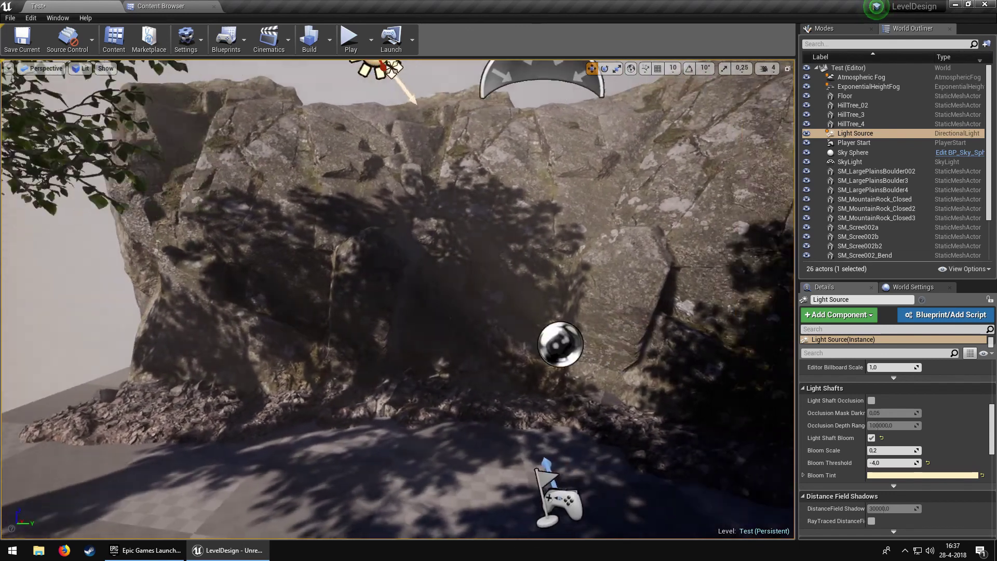
right_click_drag(429, 225, 428, 228)
Open the cliff level and fly in to view its fog and light among the rocks and ferns.
left_click(167, 6)
double_click(708, 83)
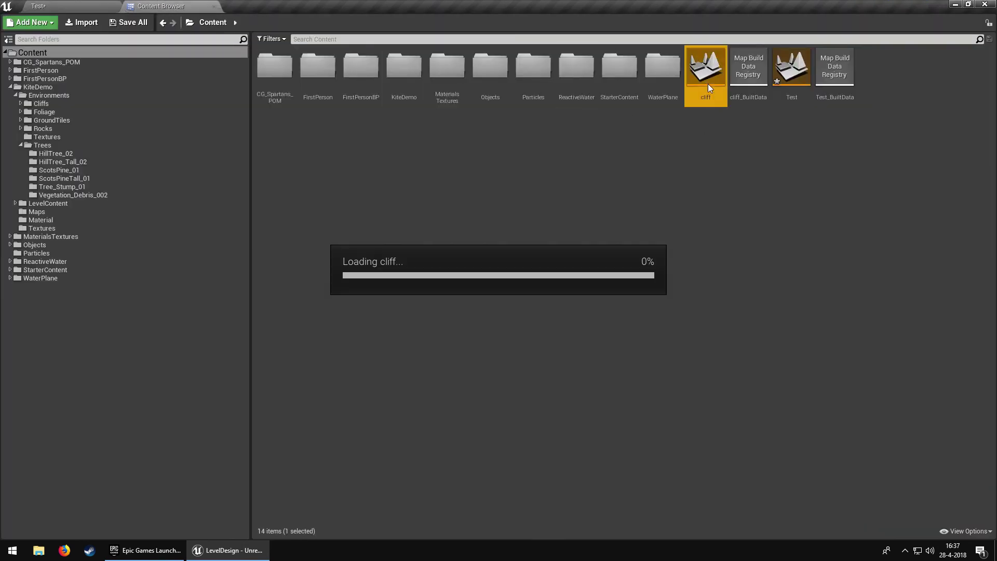
left_click(554, 370)
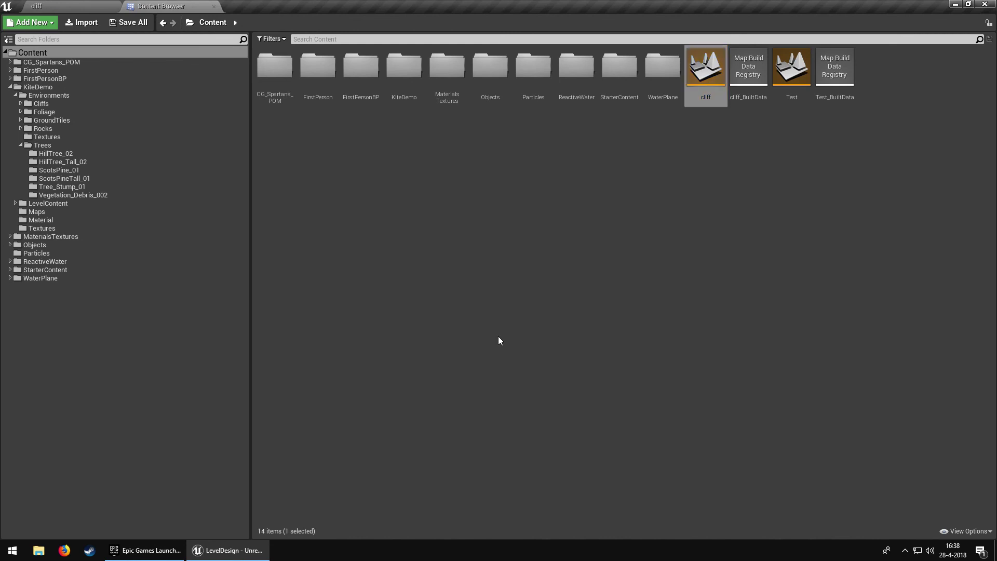
left_click(37, 6)
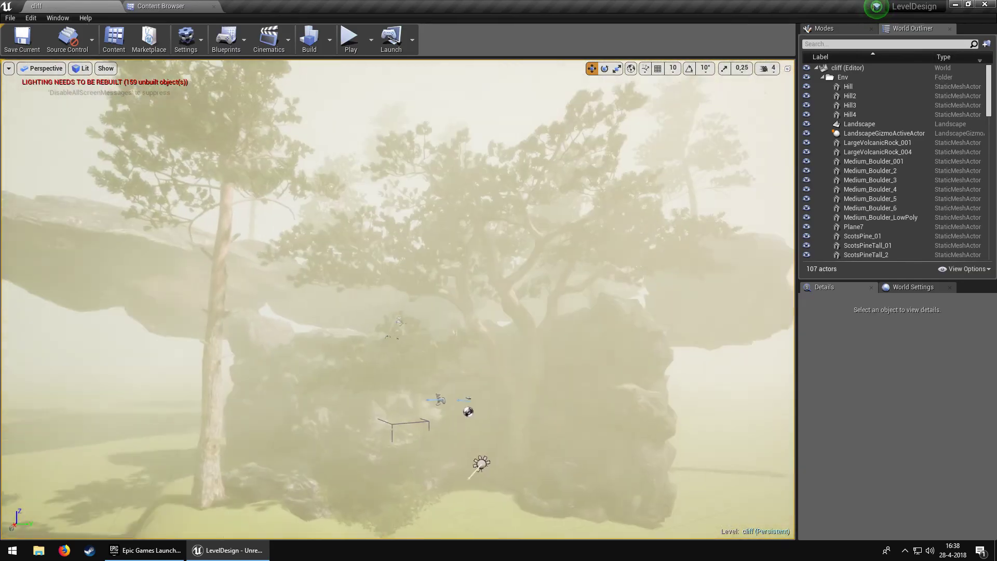
key("w")
right_click_drag(397, 299, 374, 299)
key("w")
key("s")
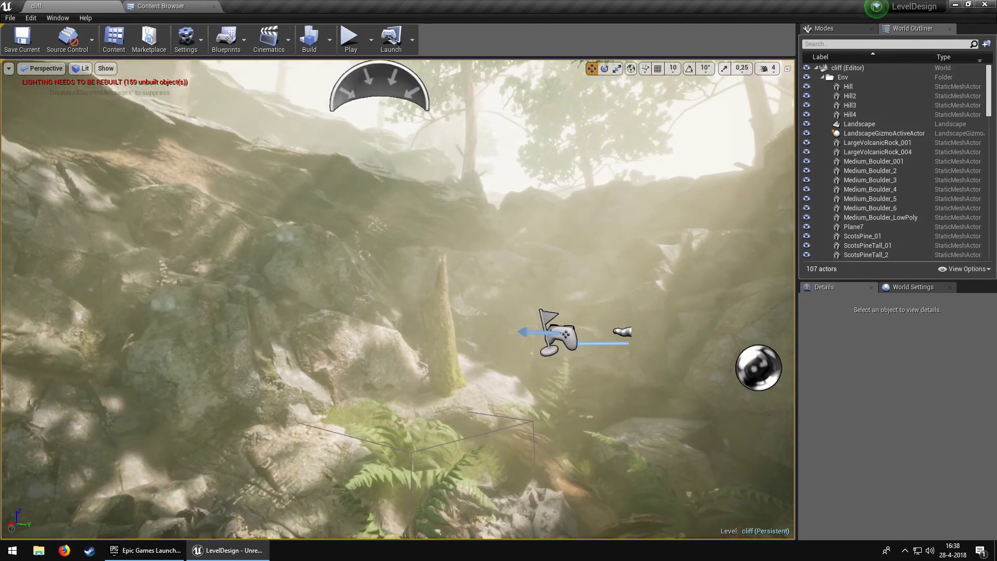